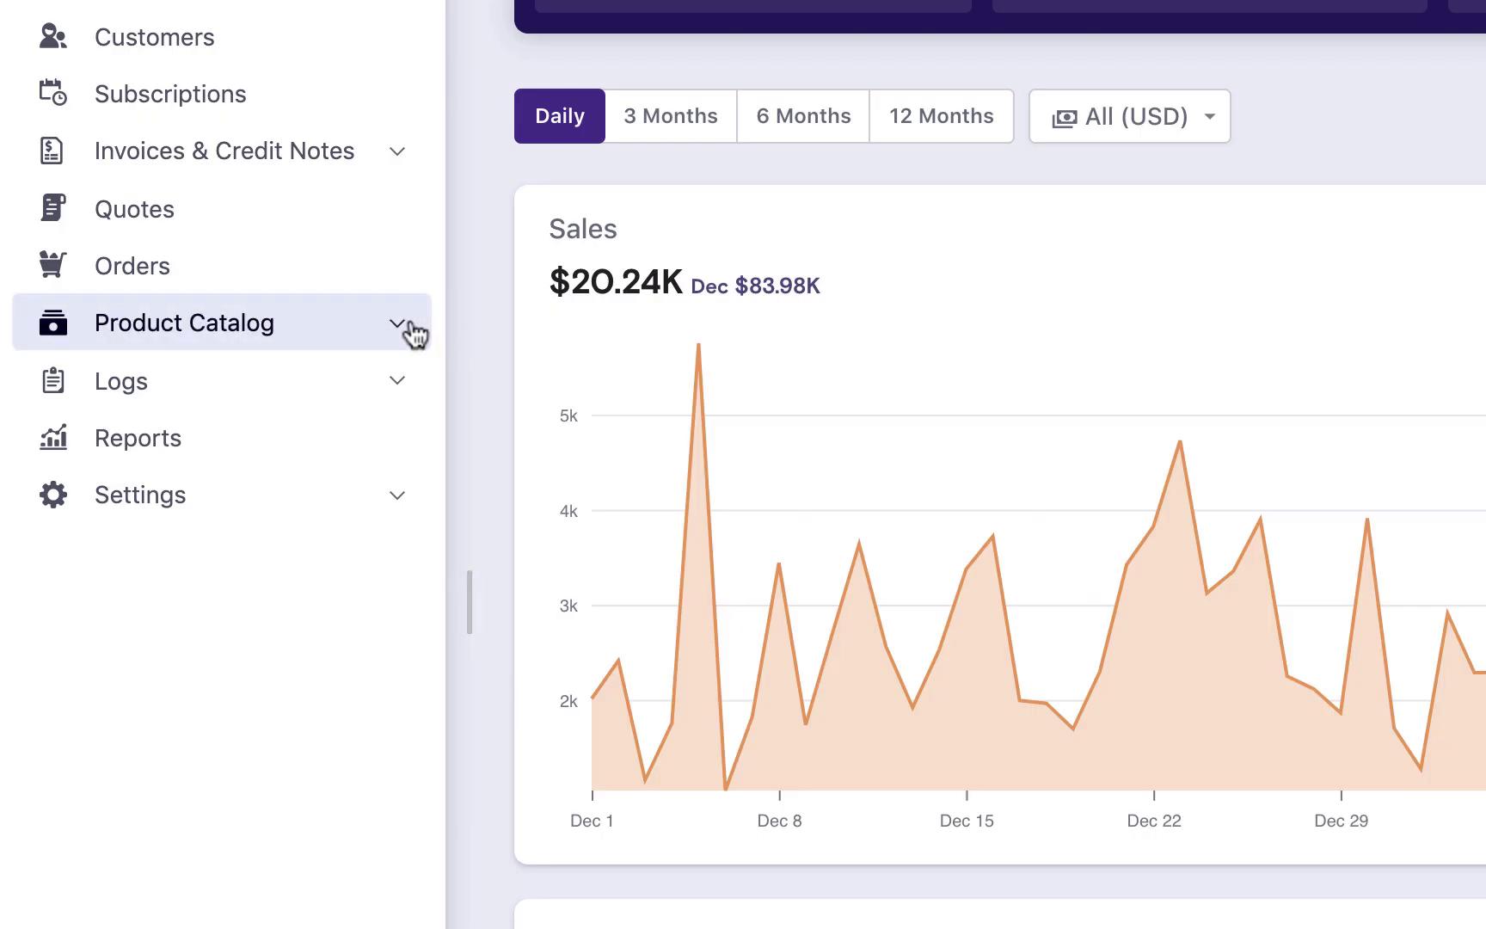
# - Start a new plan named 'Flourish and Blotts - Monthly' under Product Catalog > Plans
pyautogui.click(211, 314)
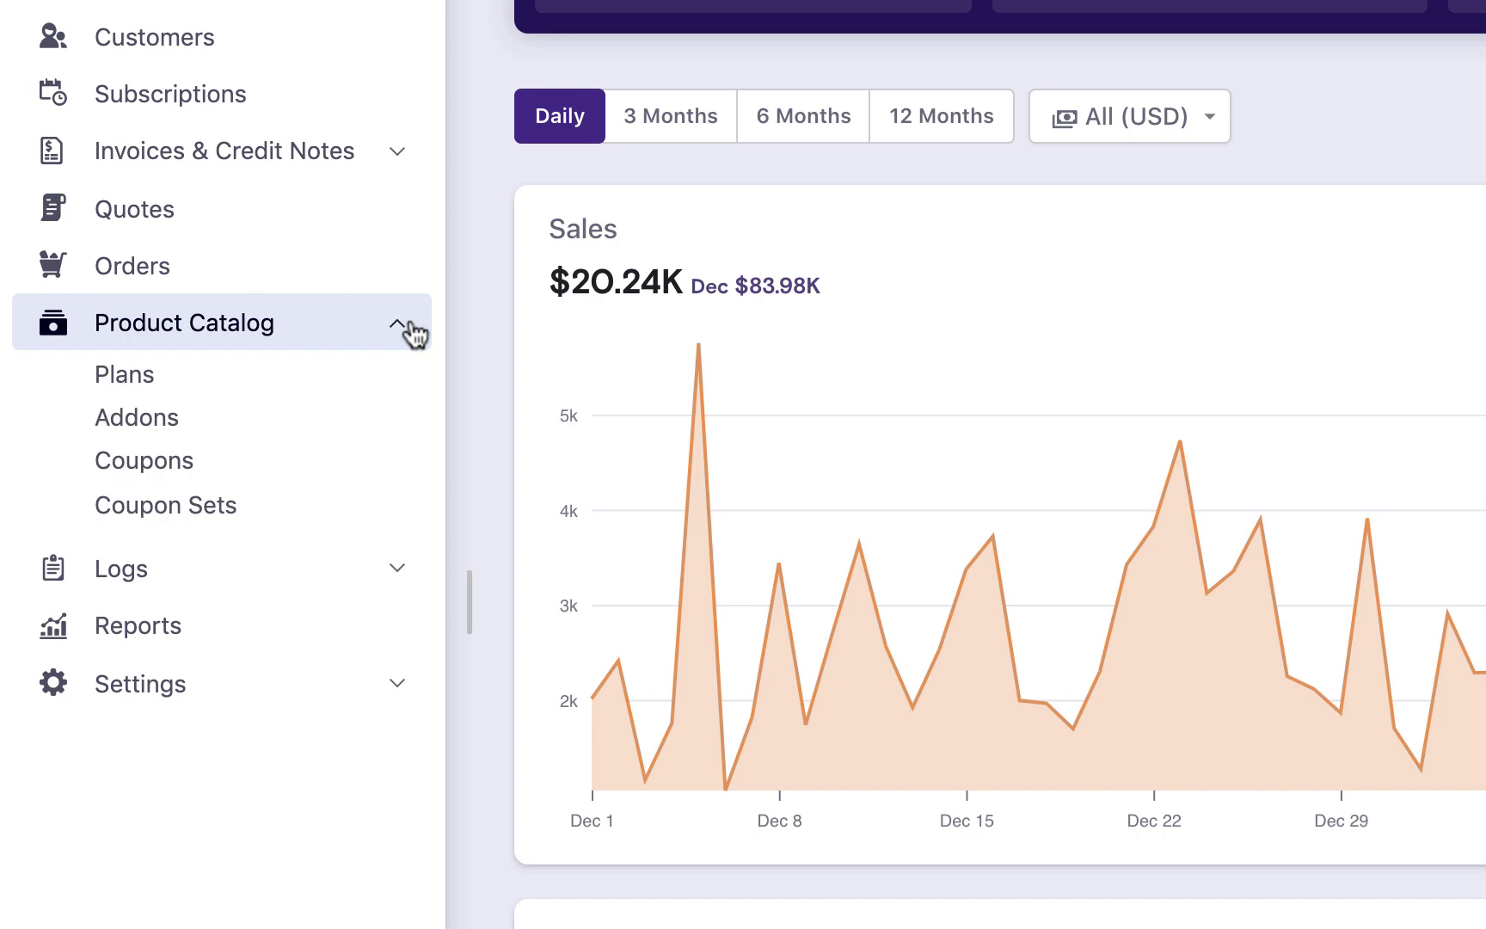
pyautogui.click(417, 371)
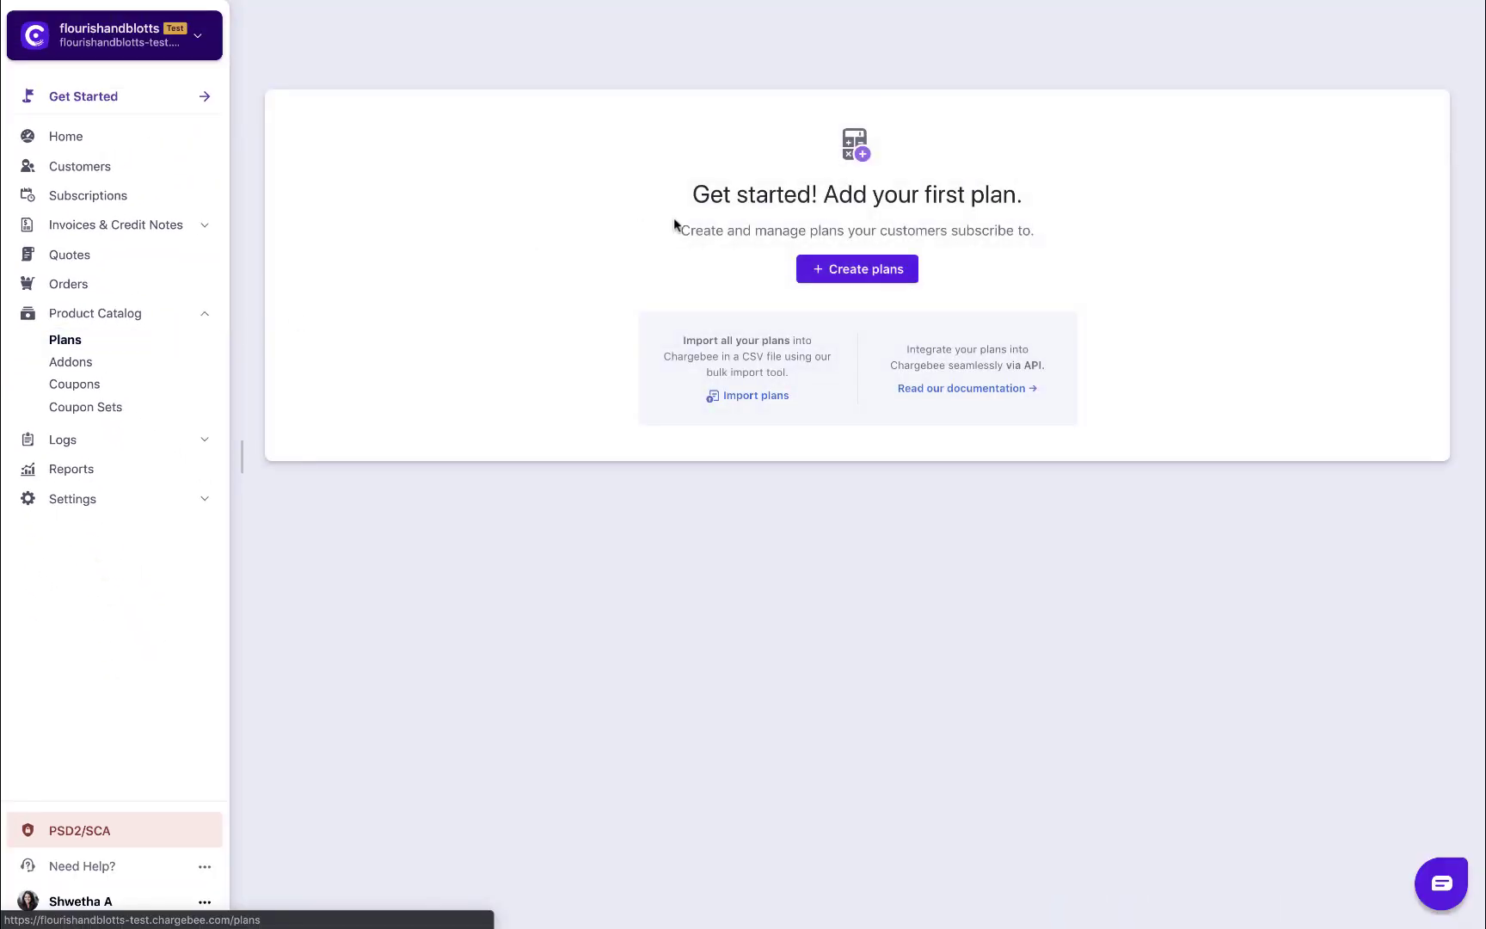
pyautogui.click(830, 271)
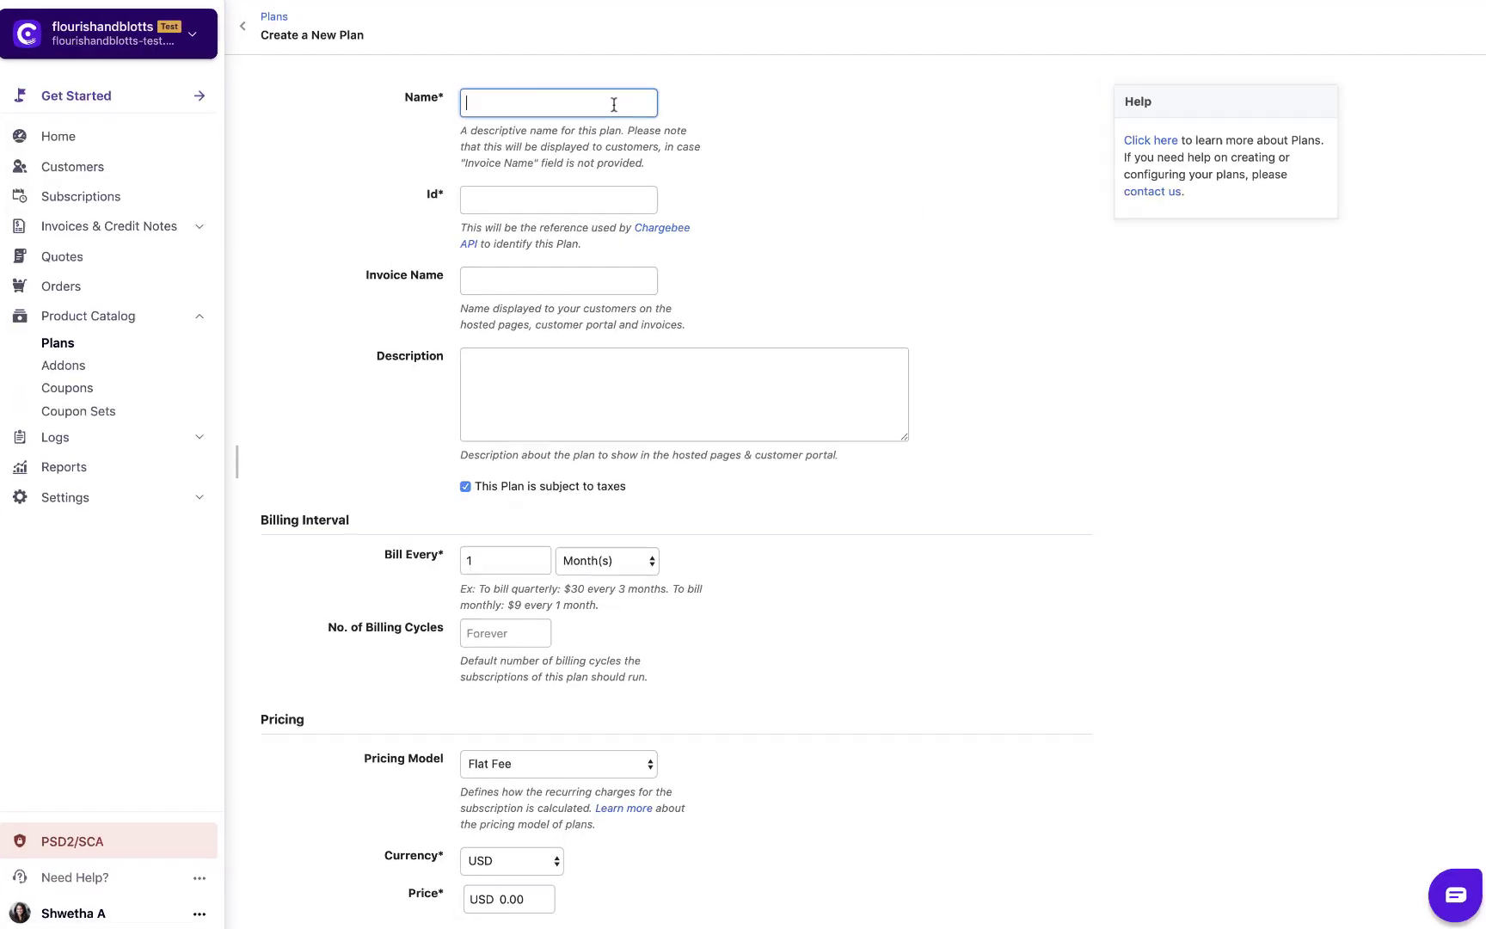
pyautogui.write('Flour')
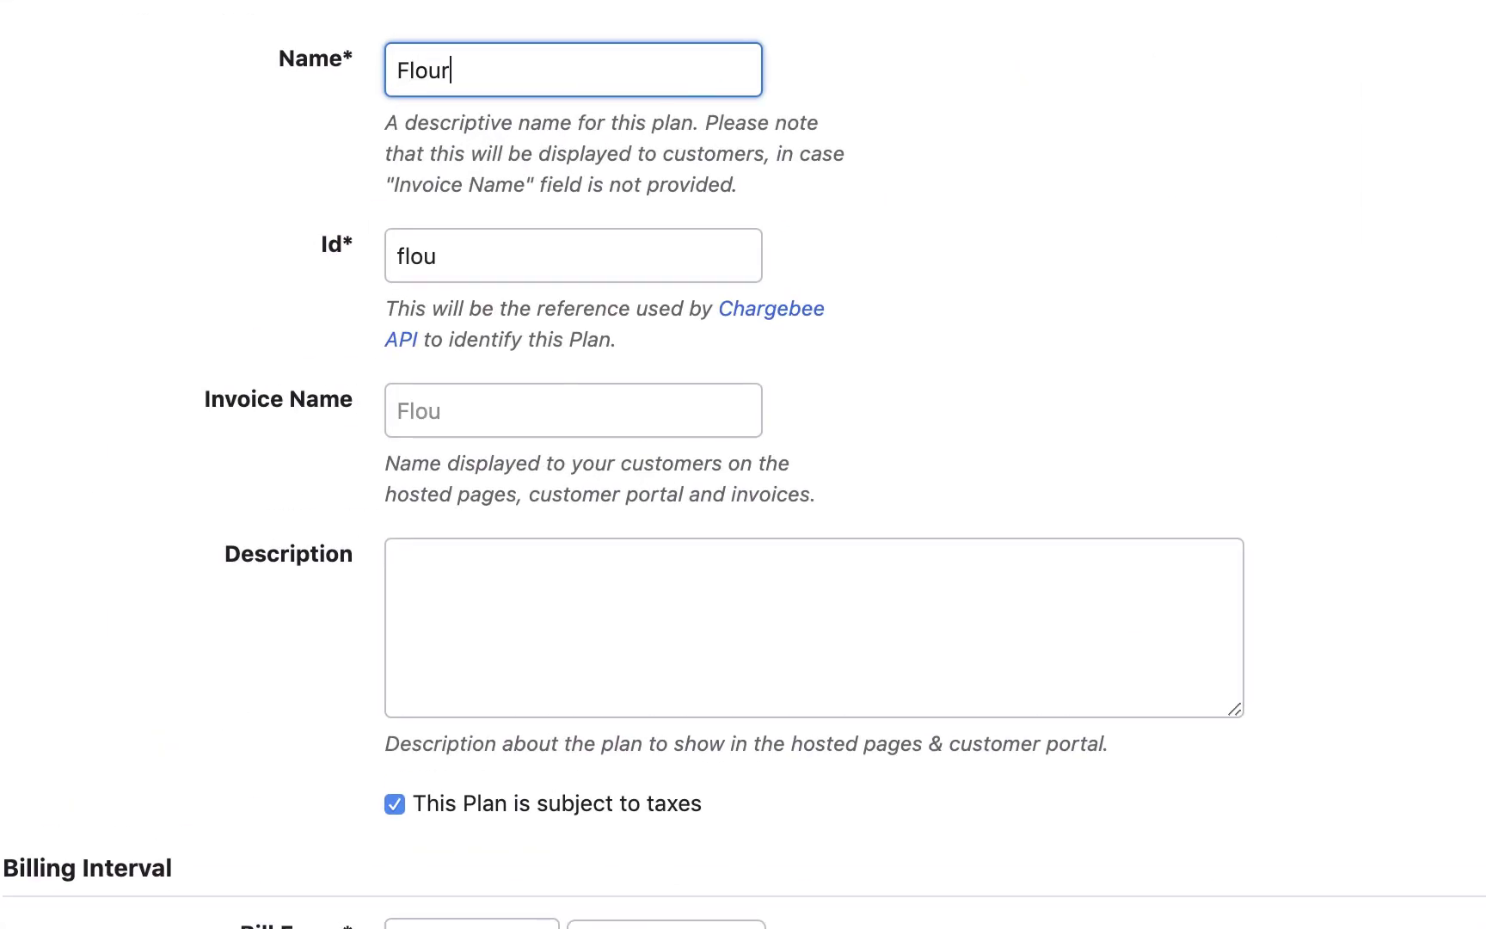
pyautogui.write('ish and B')
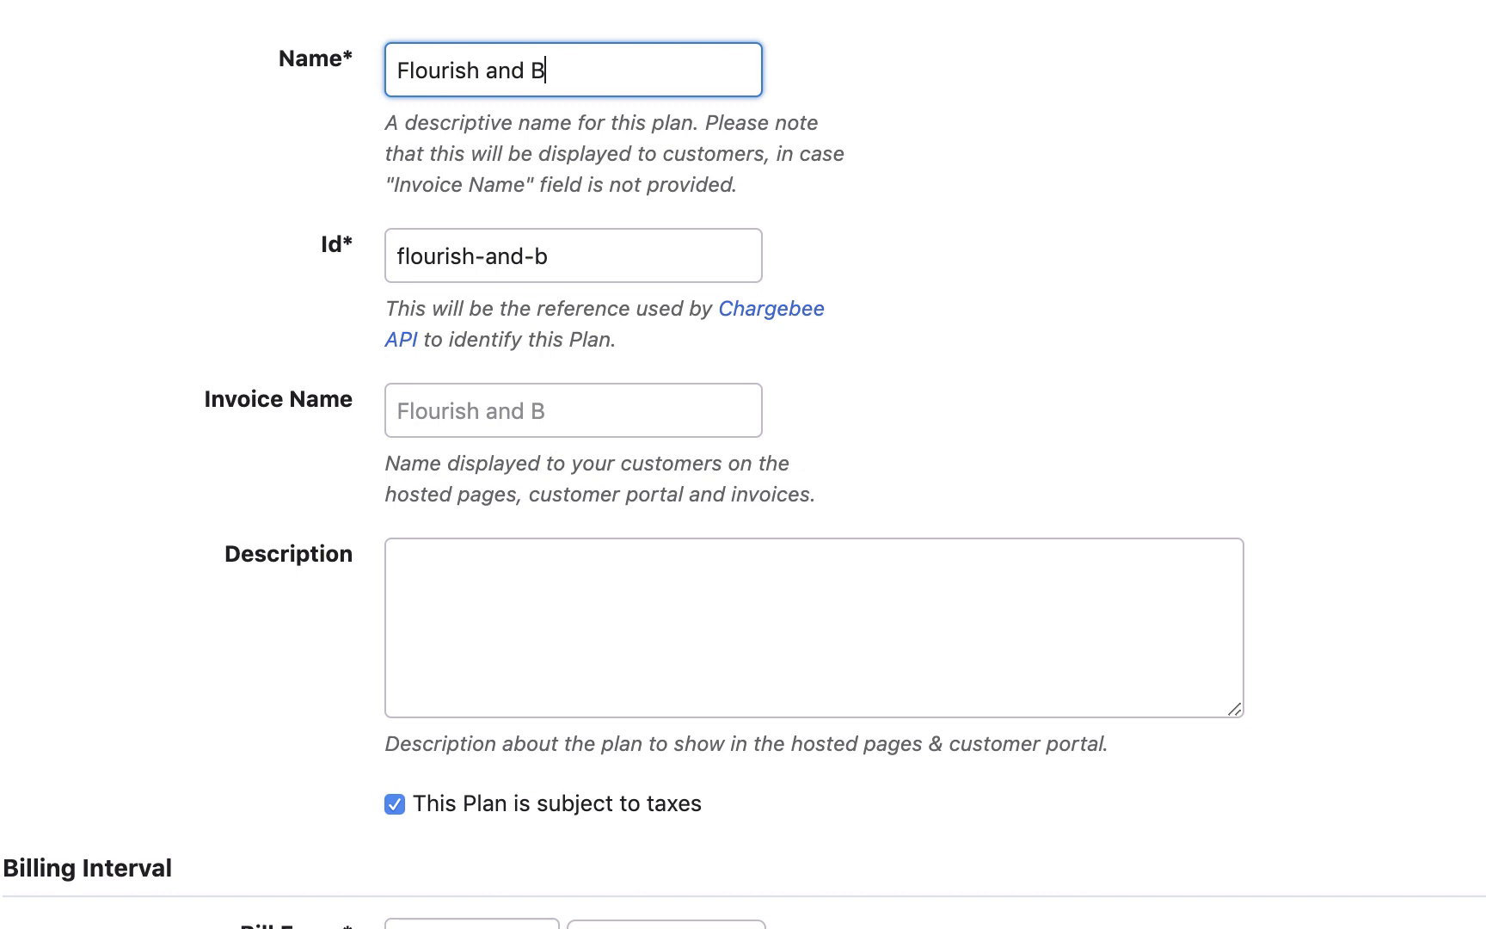
pyautogui.write('lotts - Monthly')
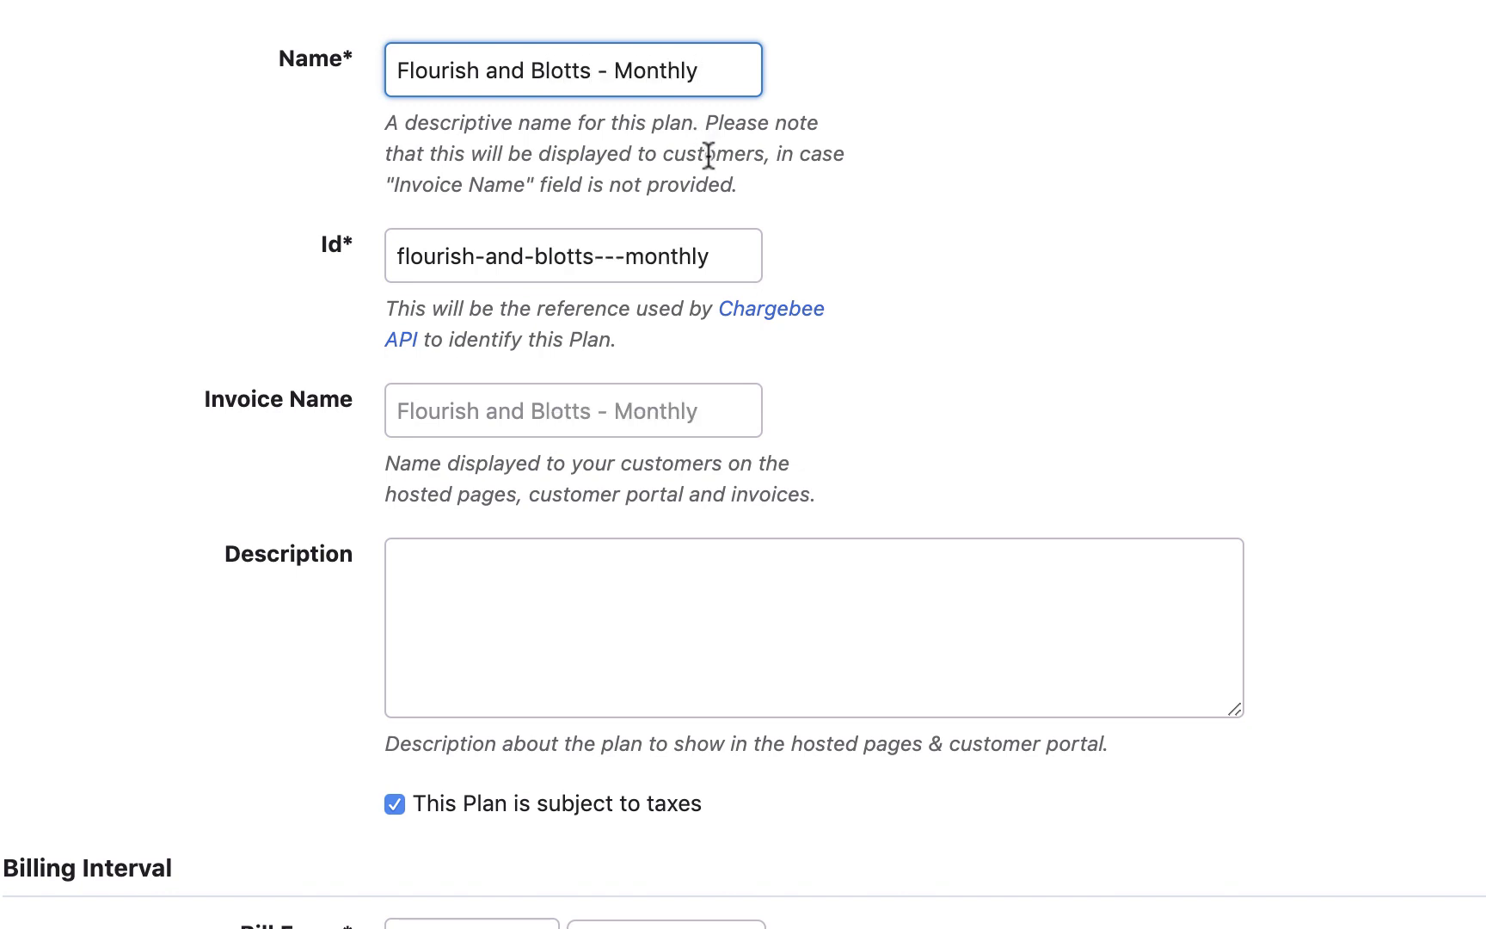
pyautogui.click(720, 253)
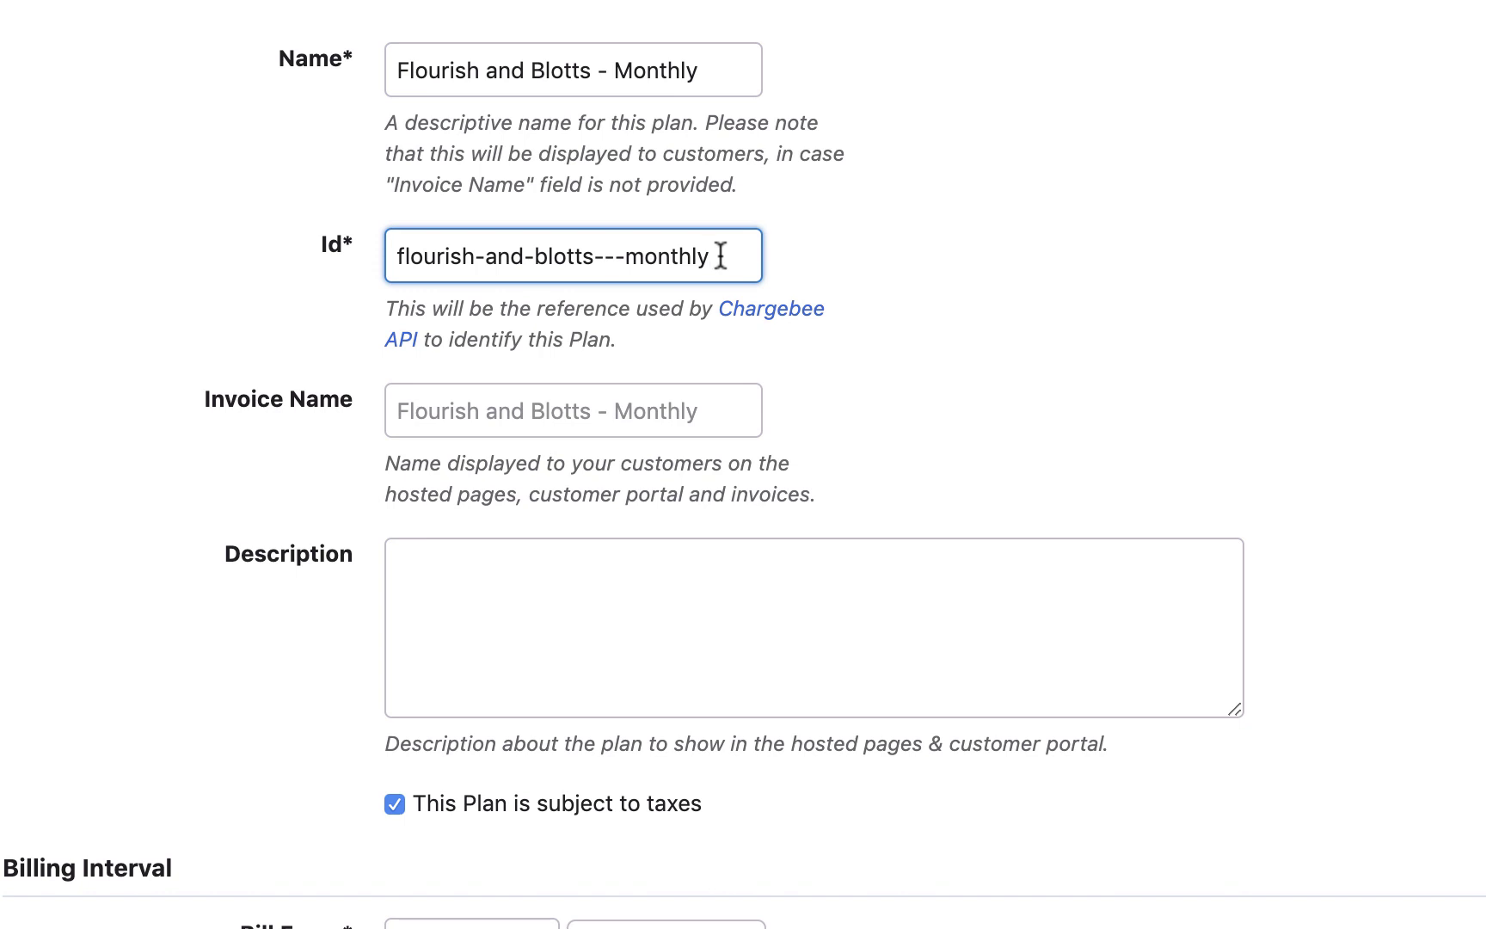
# - Set invoice name 'Monthly Subscription' and description 'This plan has a setup cost of $5.', keeping taxes on
pyautogui.click(727, 407)
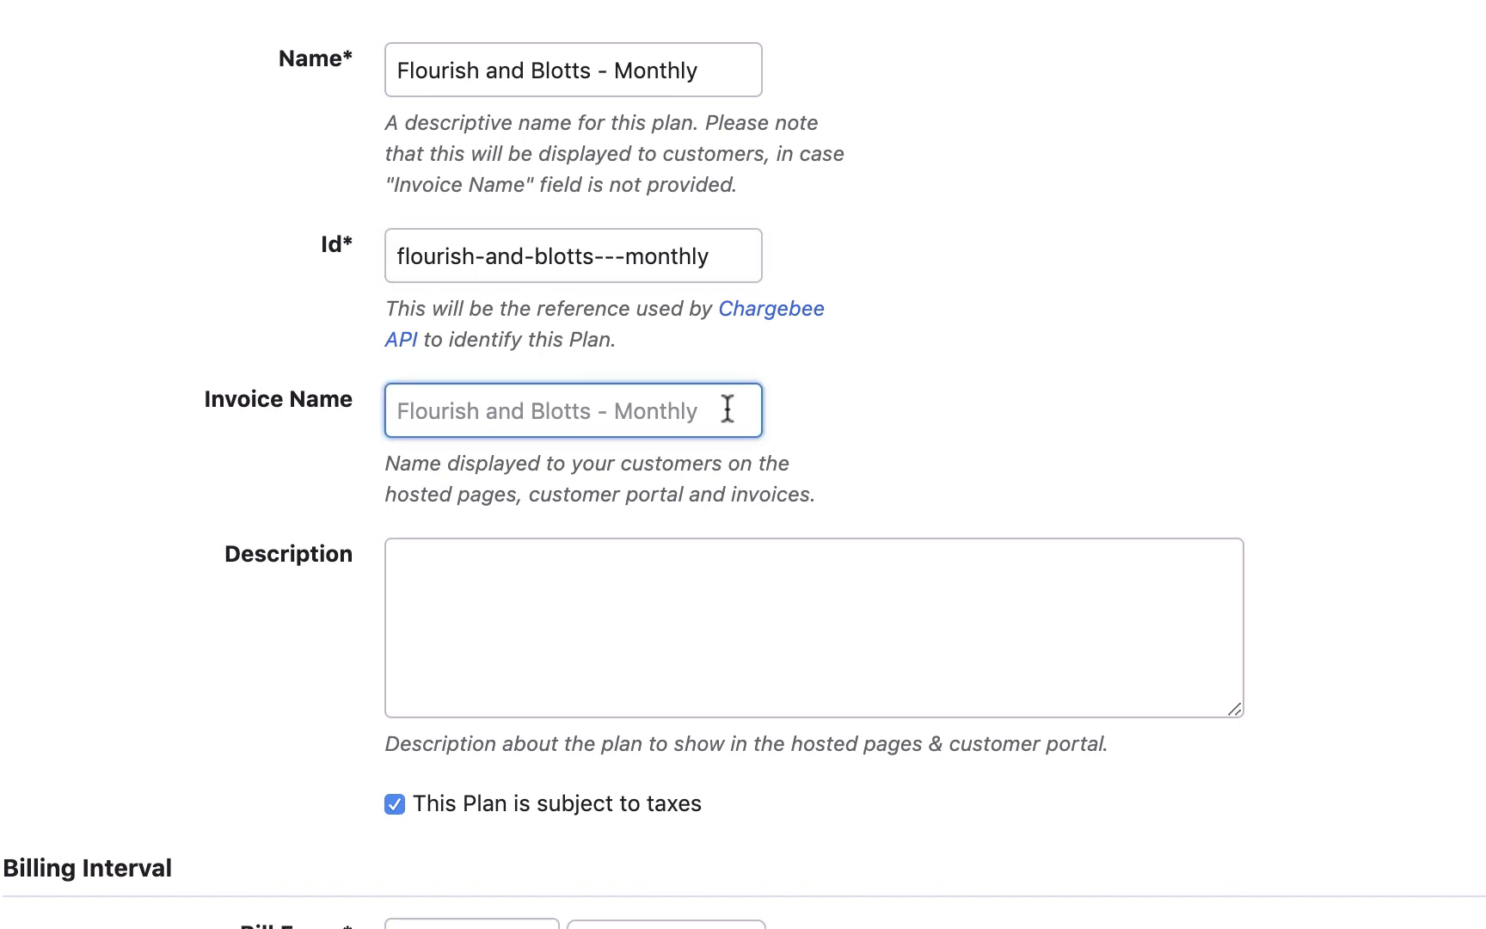
pyautogui.write('Monthly Subscri')
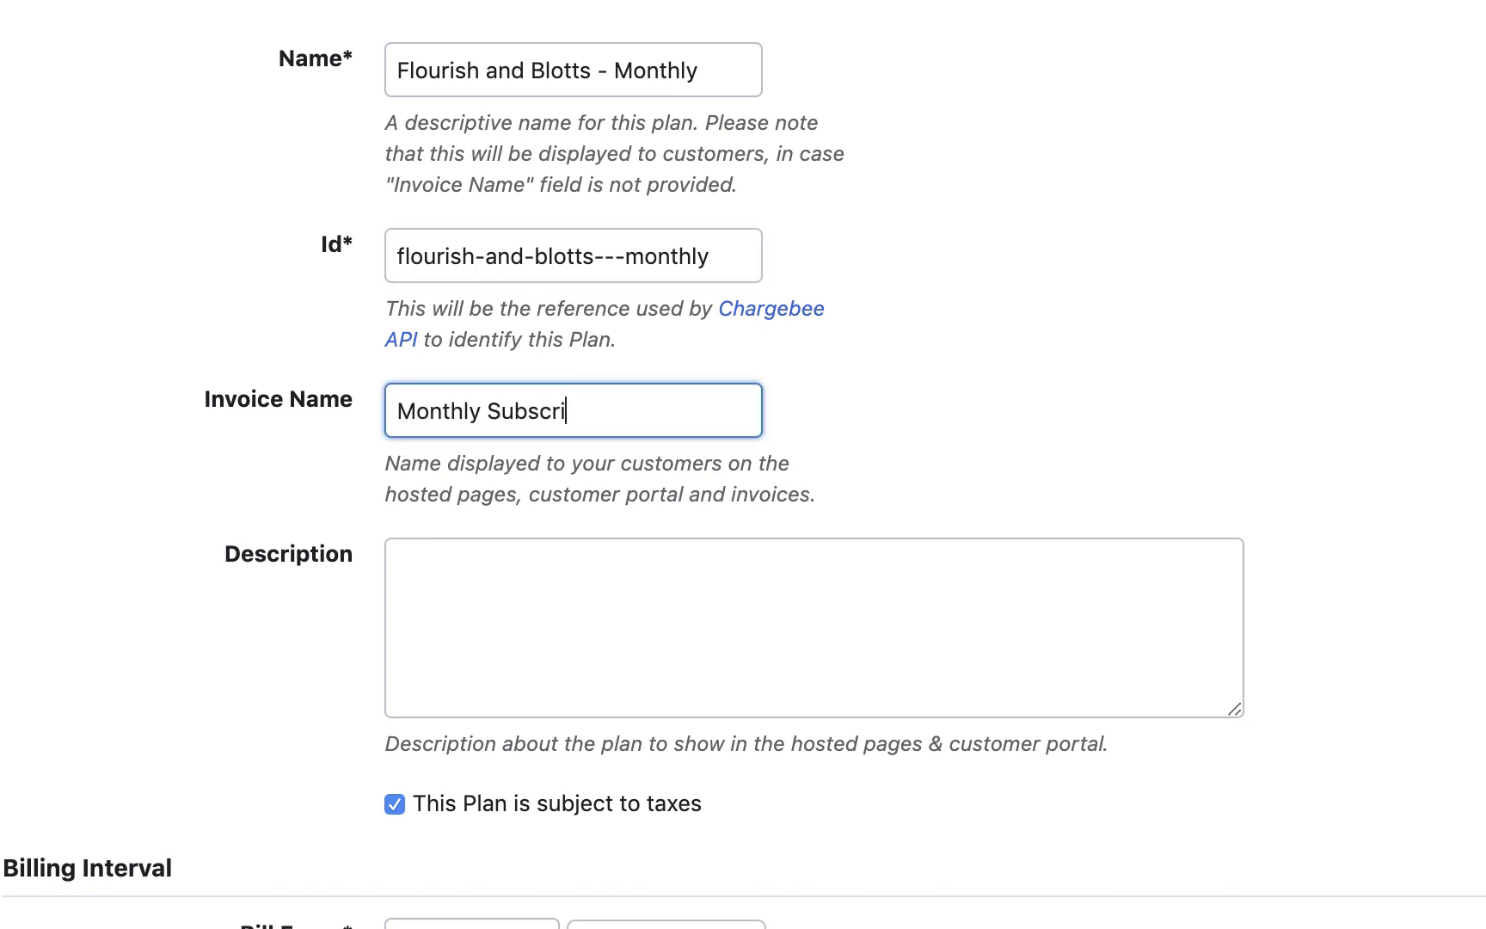
pyautogui.write('ption')
pyautogui.click(761, 595)
pyautogui.write('This')
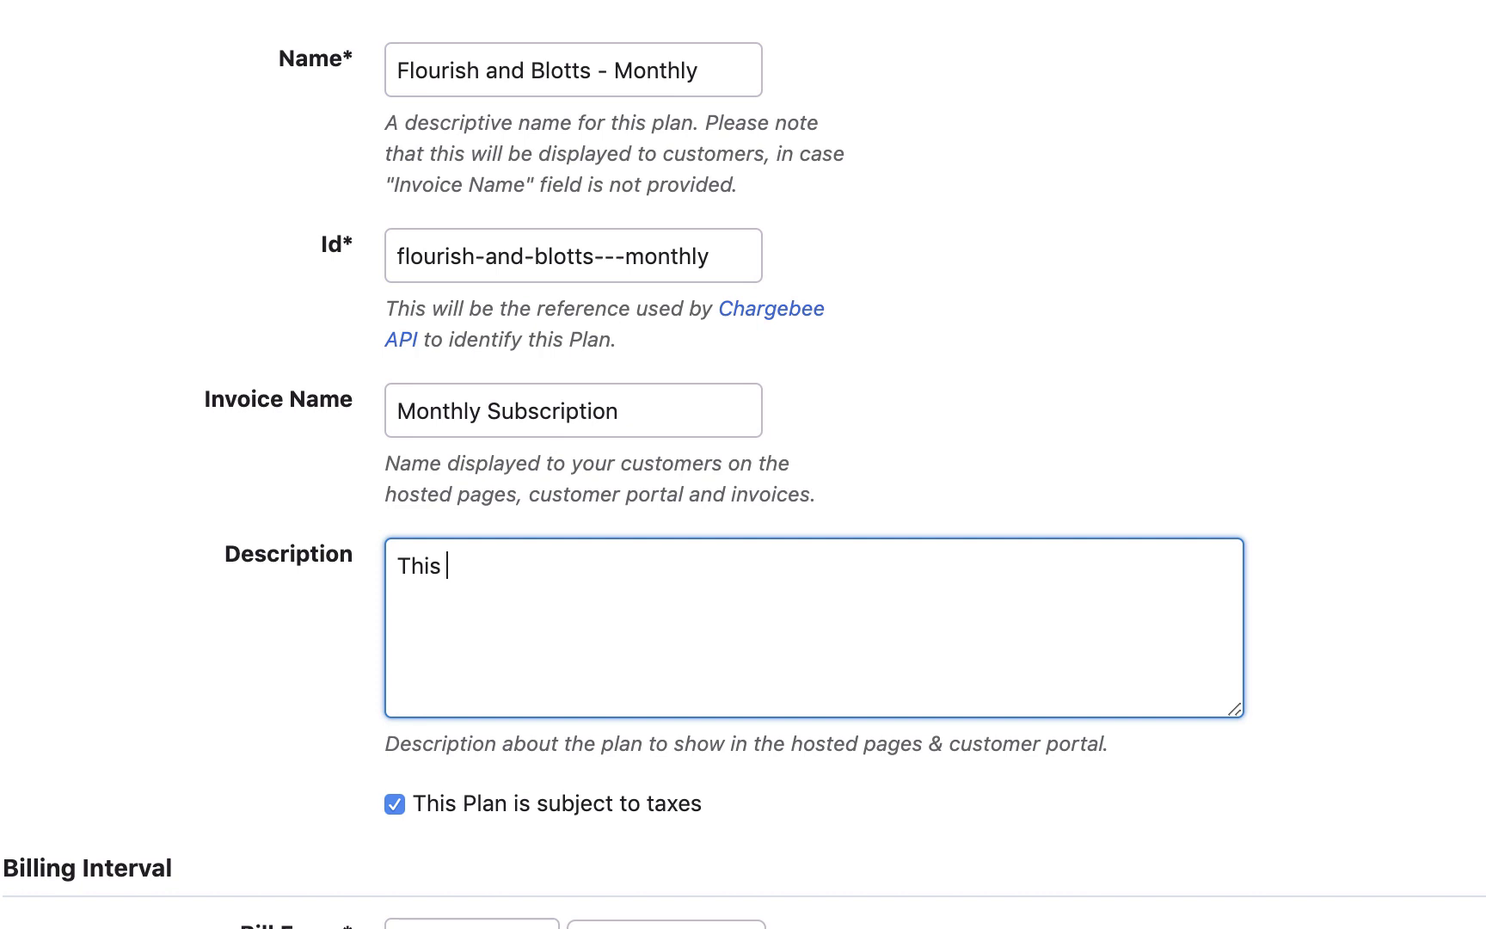
pyautogui.write(' plan ha')
pyautogui.write('s a')
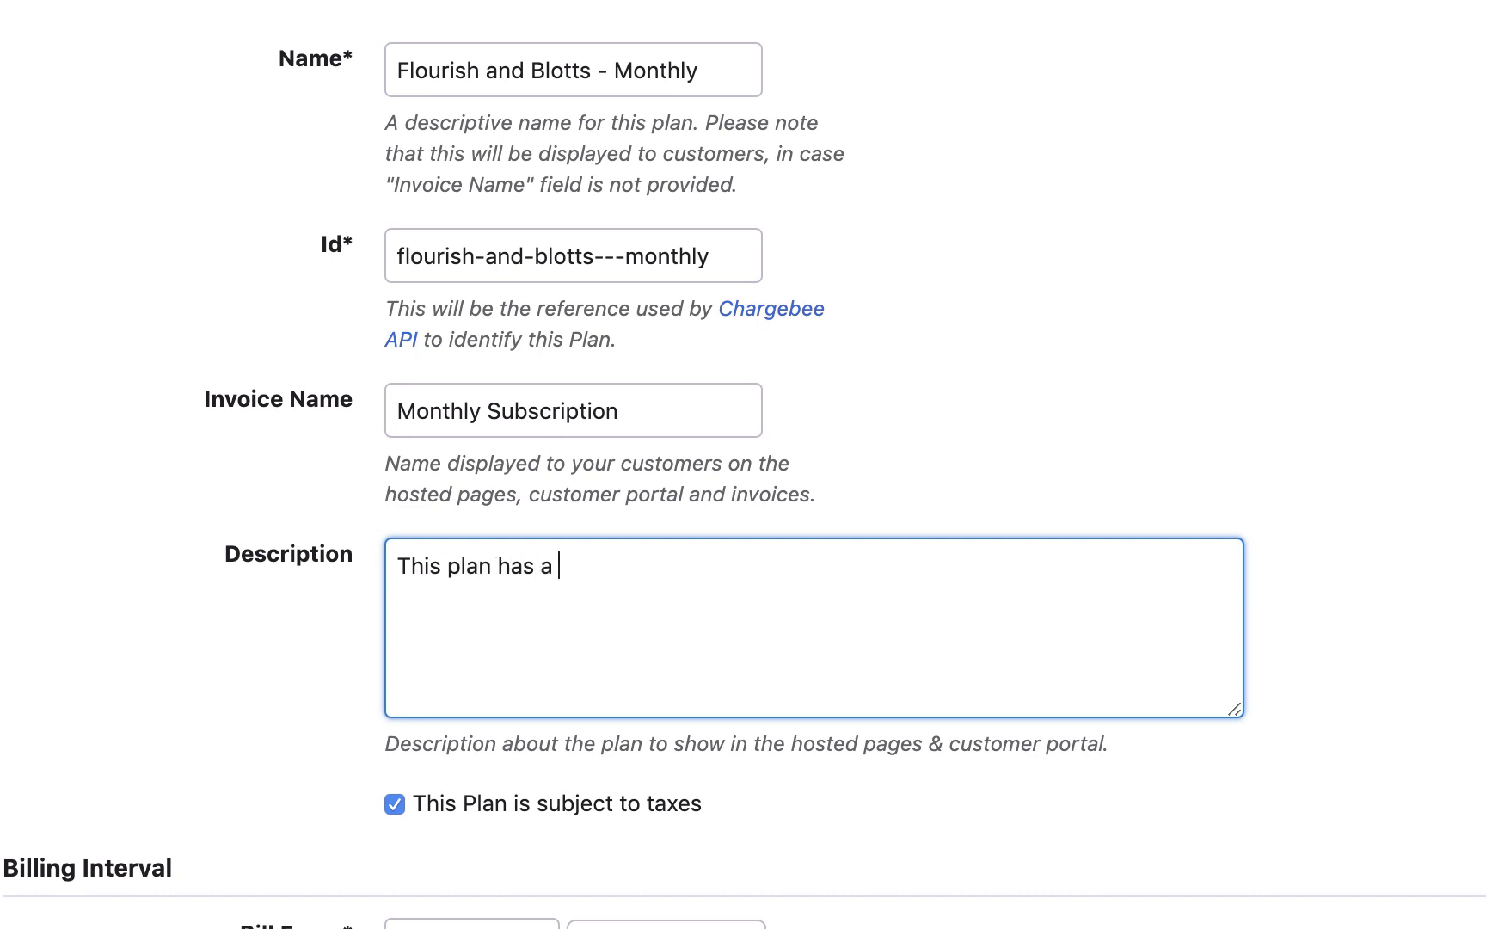
pyautogui.write(' setup cost of $5.')
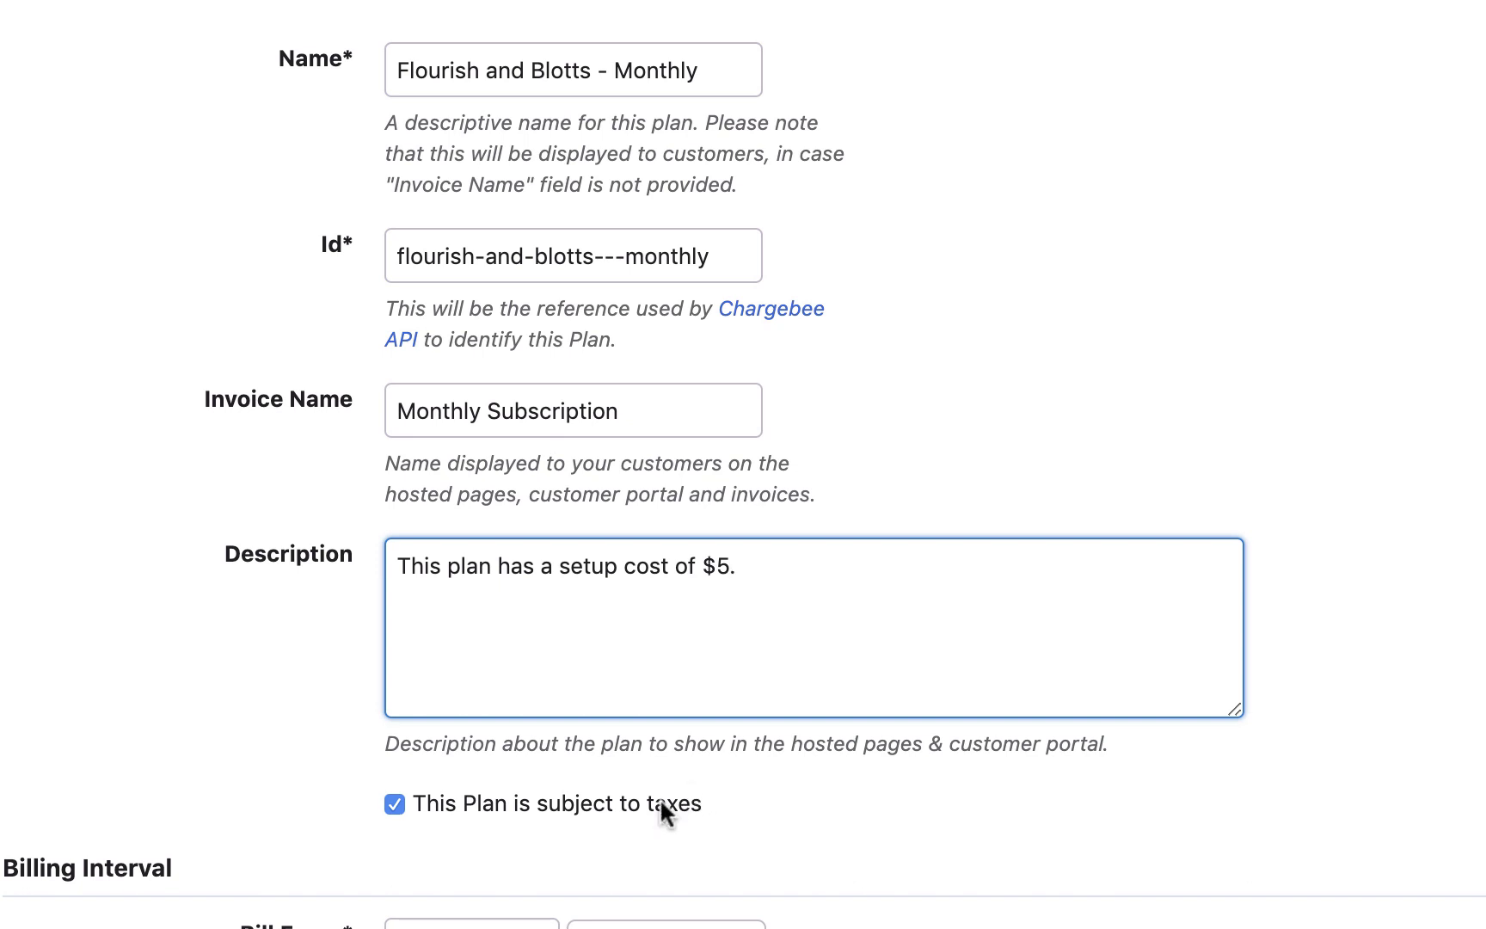
pyautogui.click(395, 803)
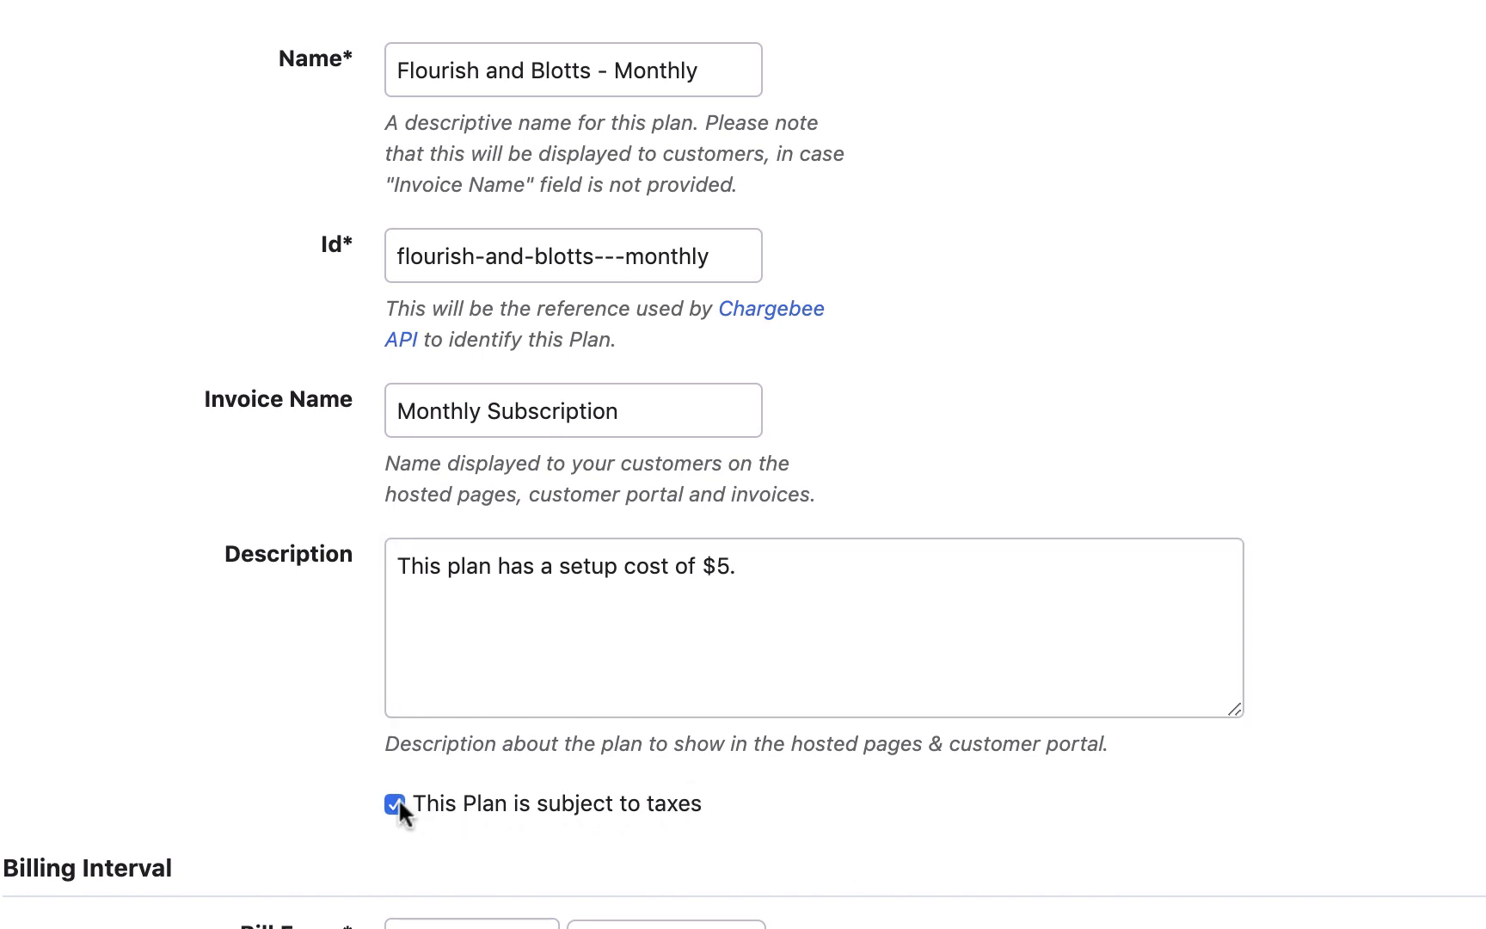
pyautogui.click(400, 804)
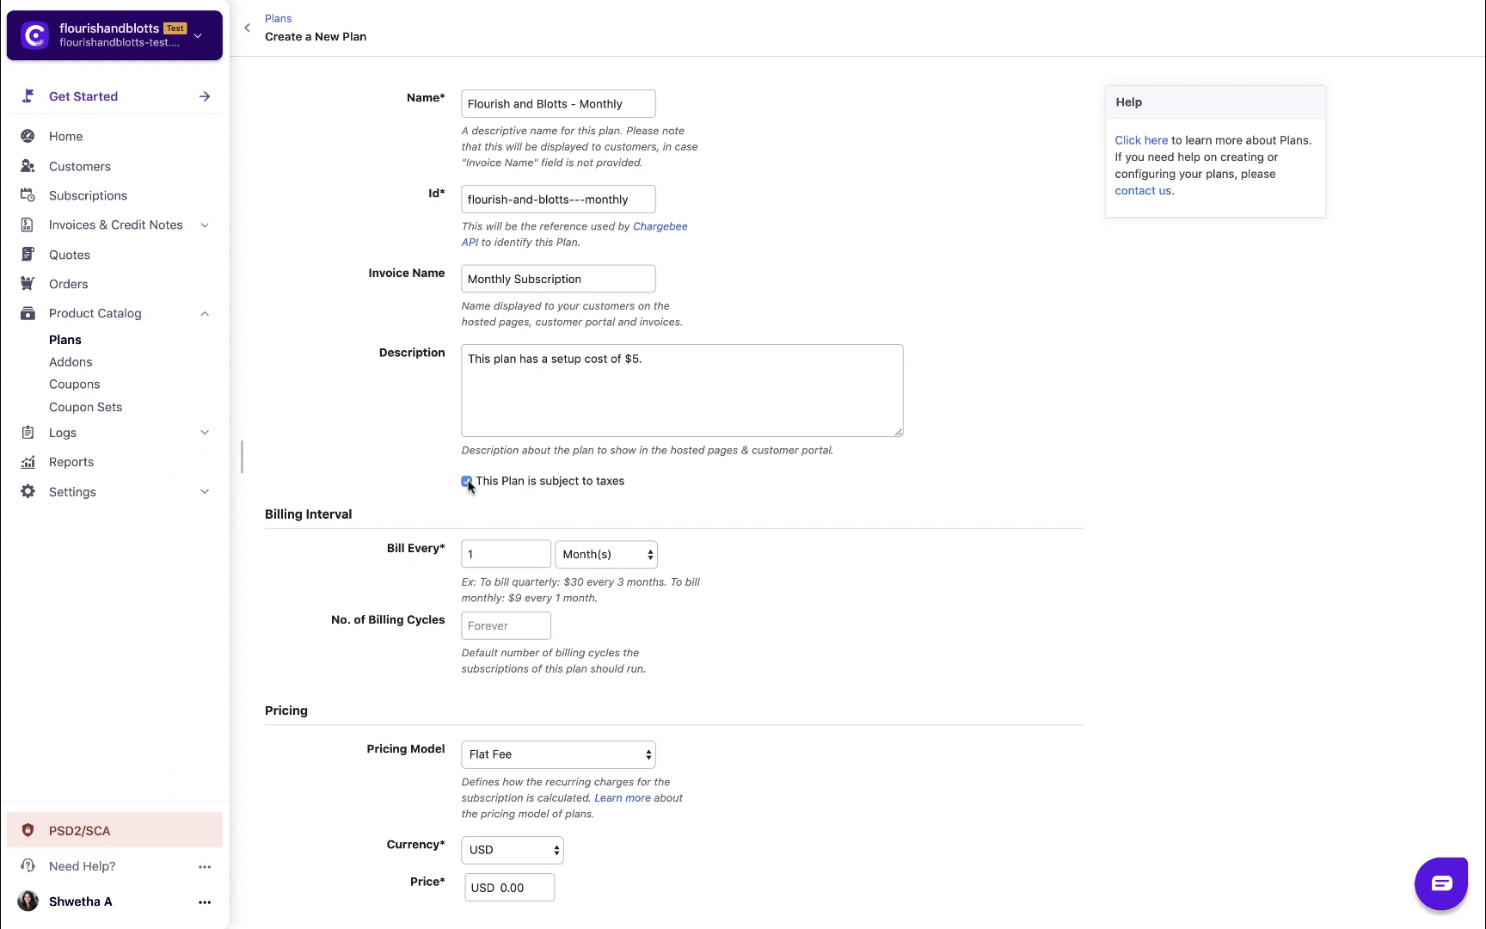
# - Bill the plan every 1 month for 12 billing cycles
pyautogui.click(648, 553)
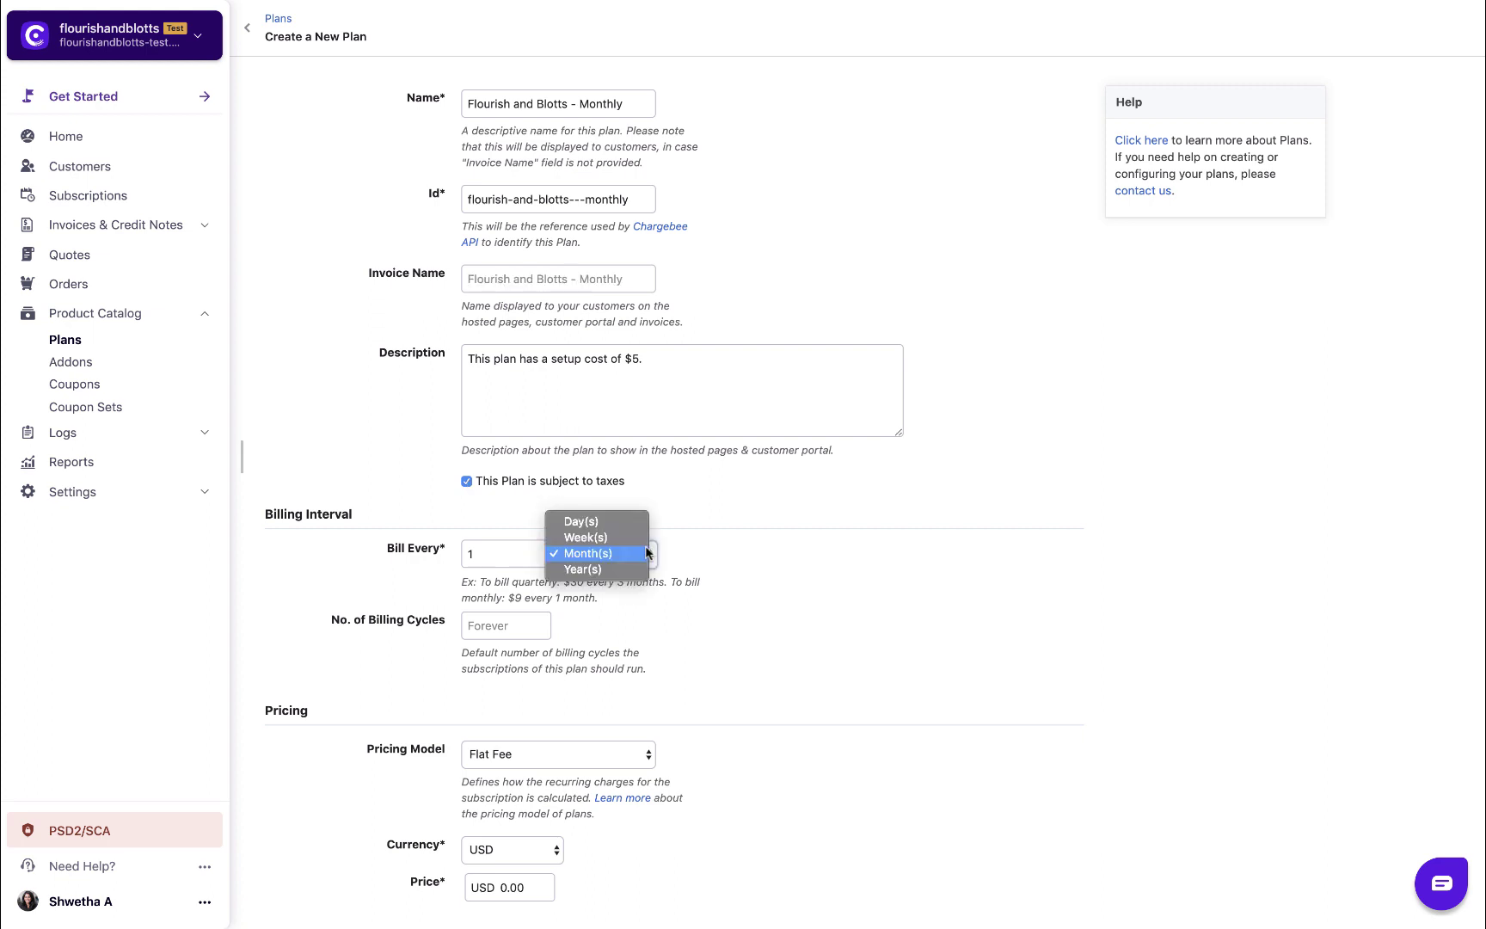
pyautogui.click(646, 553)
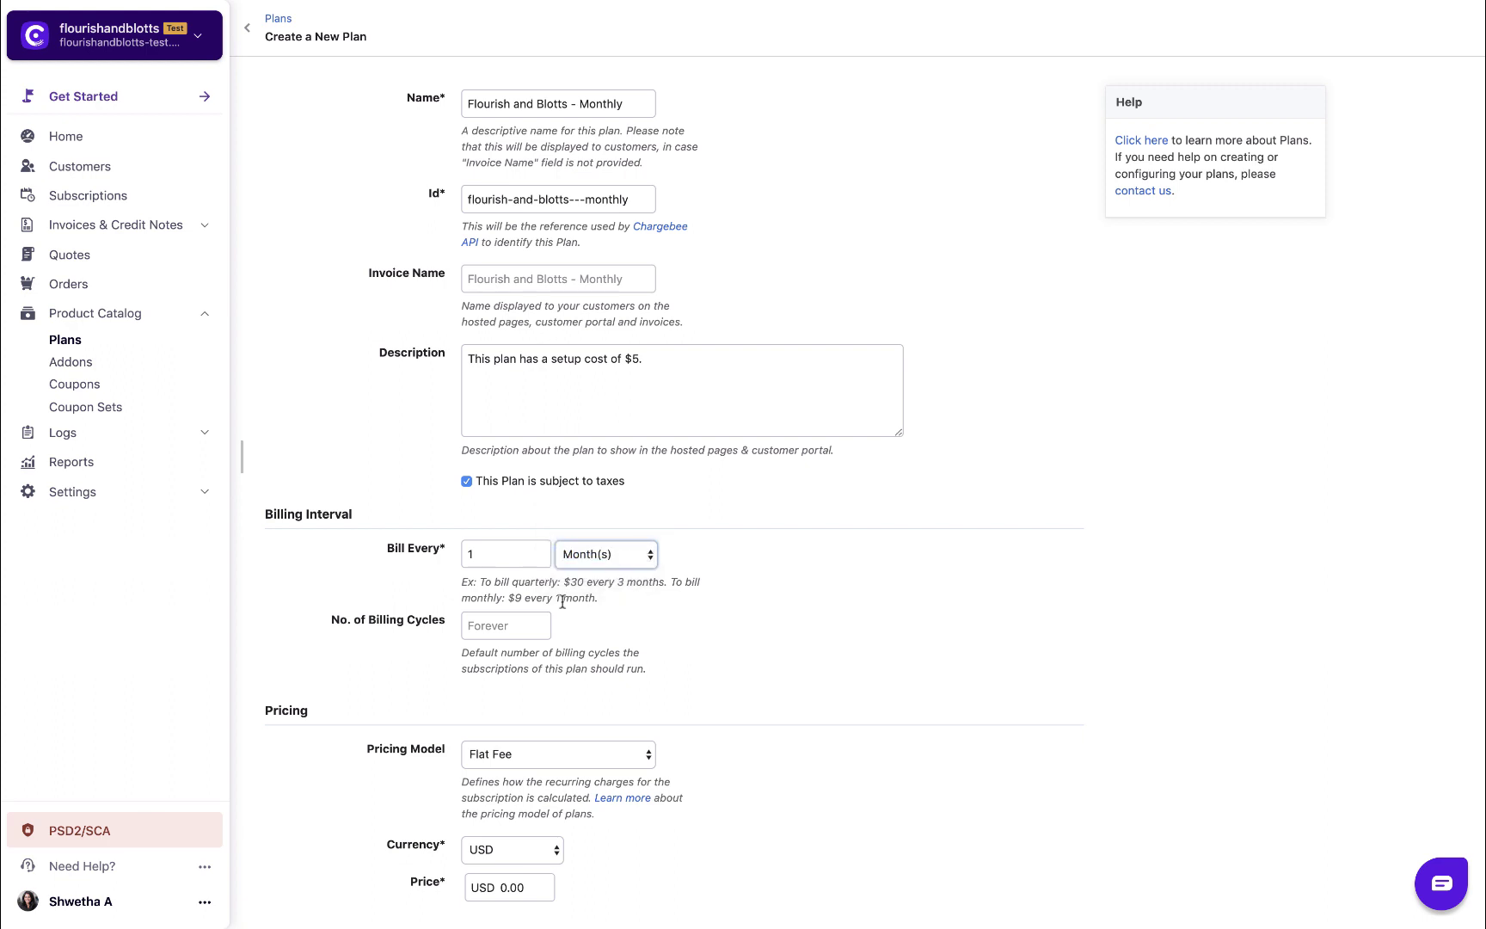
pyautogui.click(517, 628)
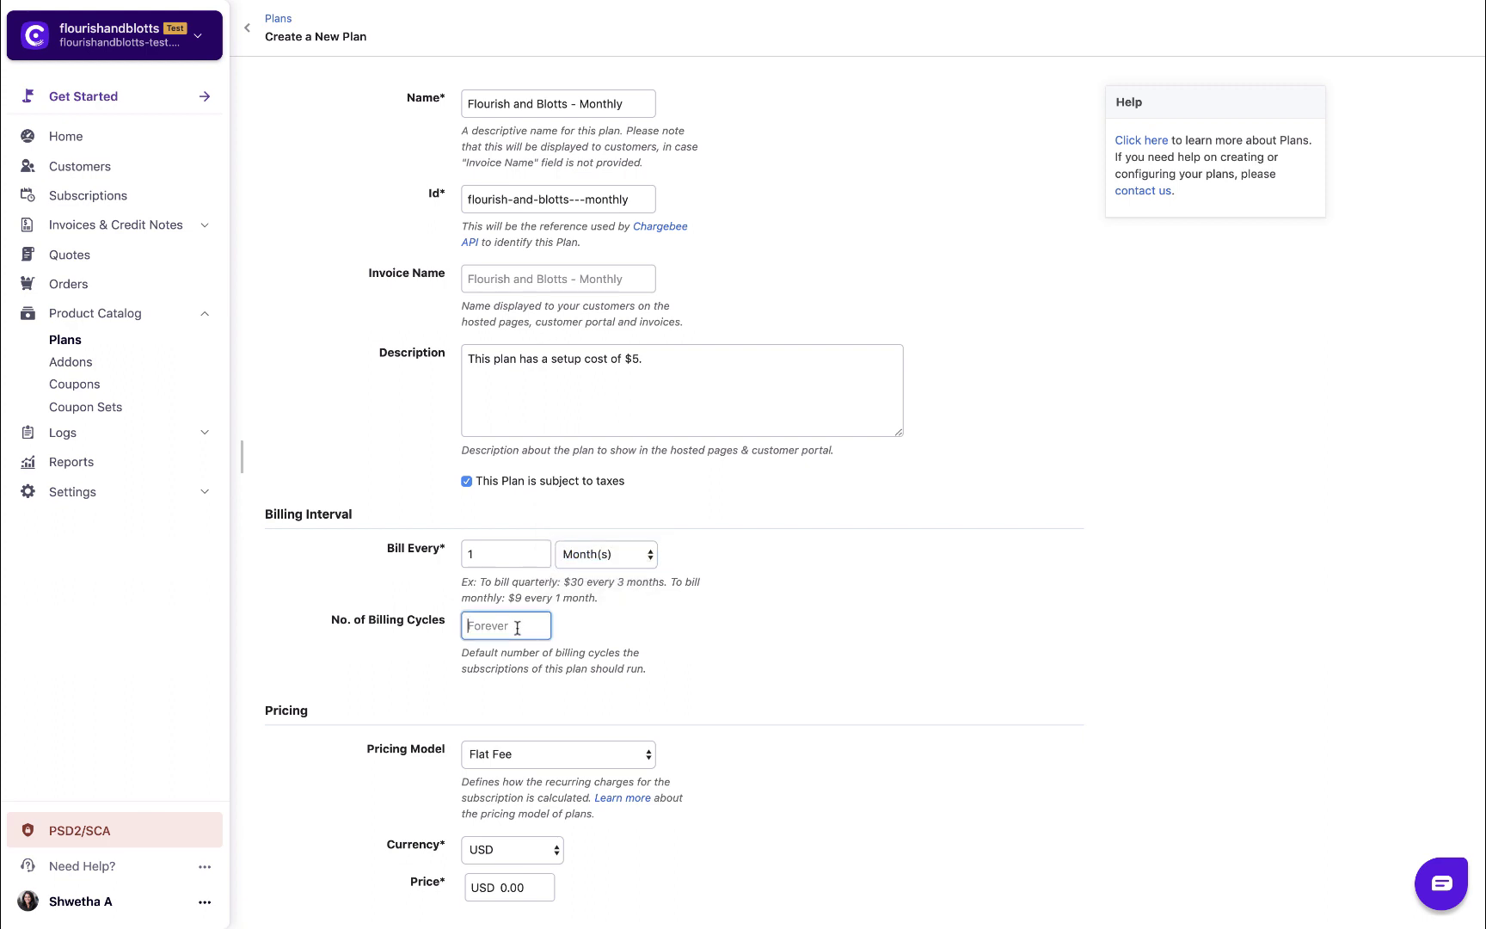
pyautogui.write('12')
pyautogui.scroll(-5, 651, 693)
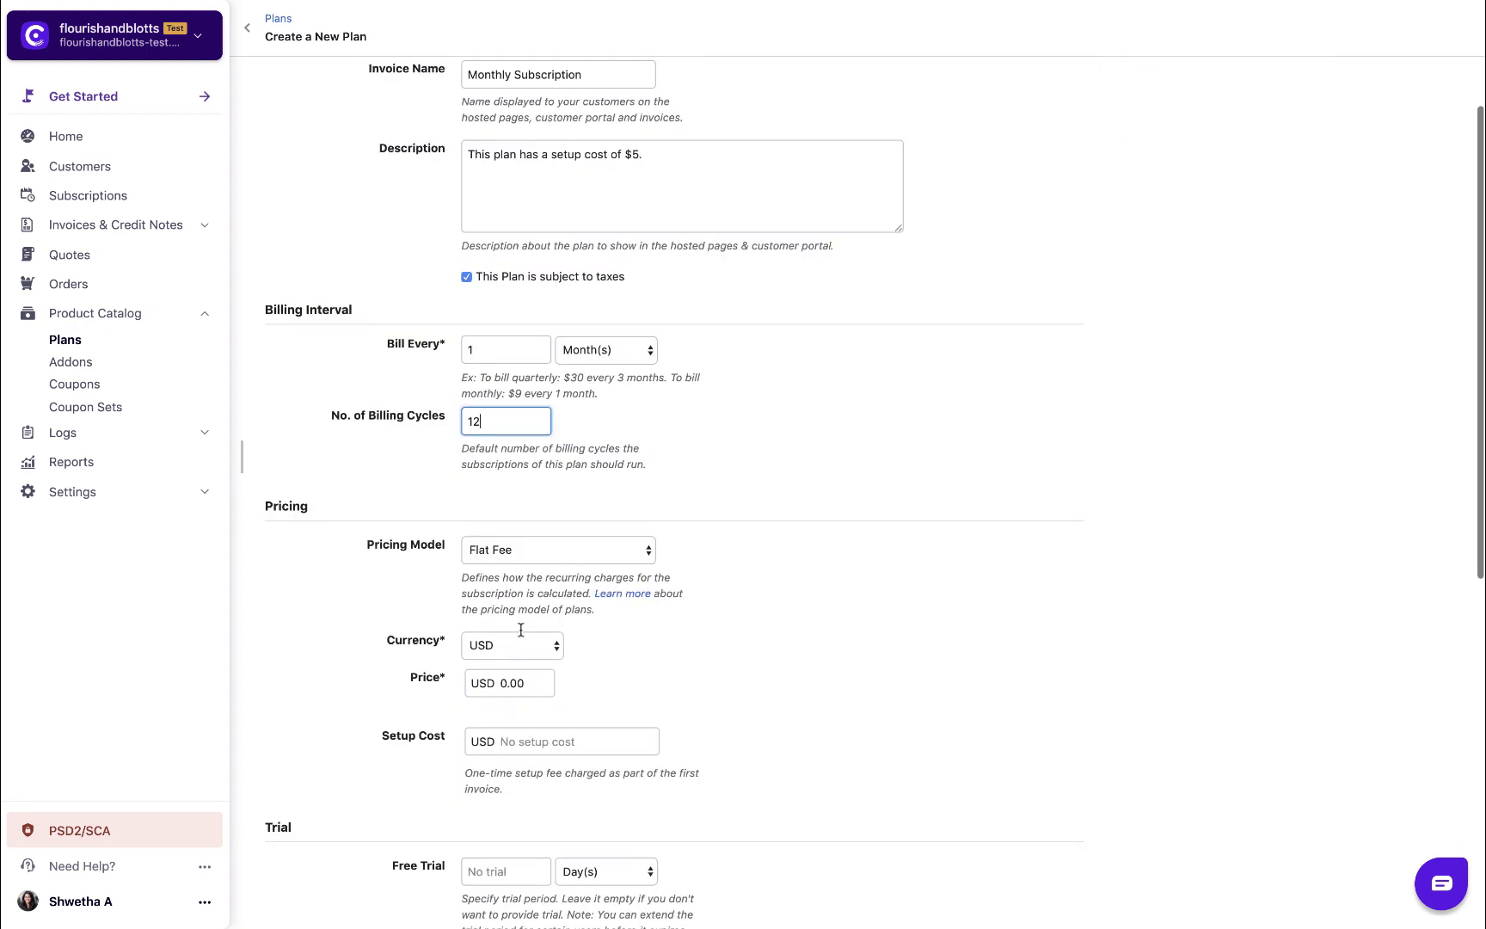
# - Switch to Stairstep pricing in USD with a first tier of 1–19 units at $30
pyautogui.click(529, 555)
pyautogui.click(524, 605)
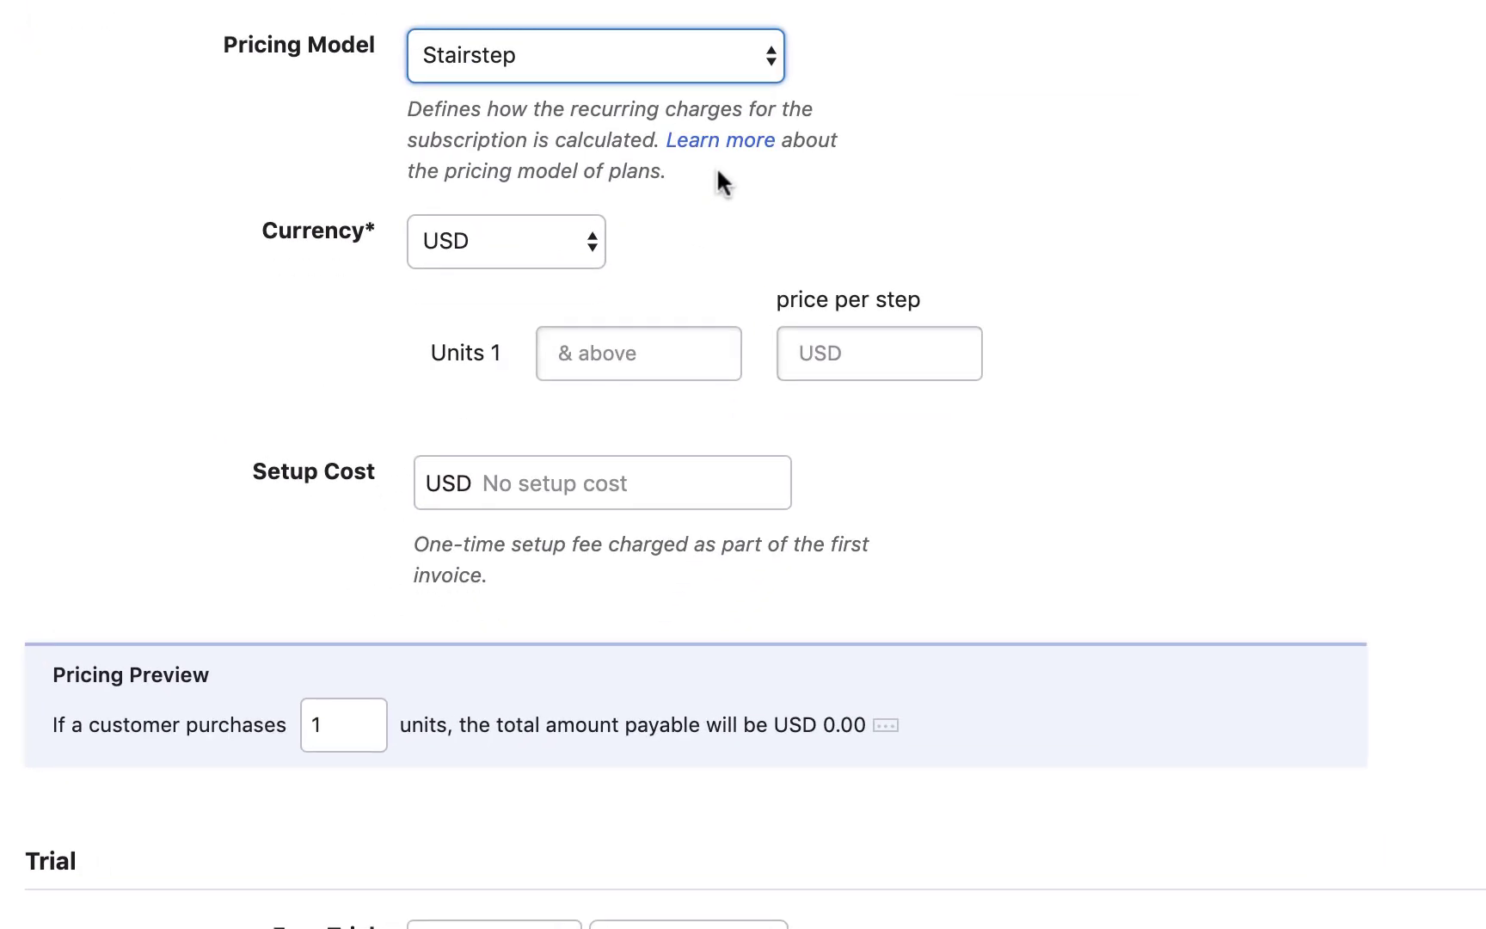
pyautogui.click(593, 242)
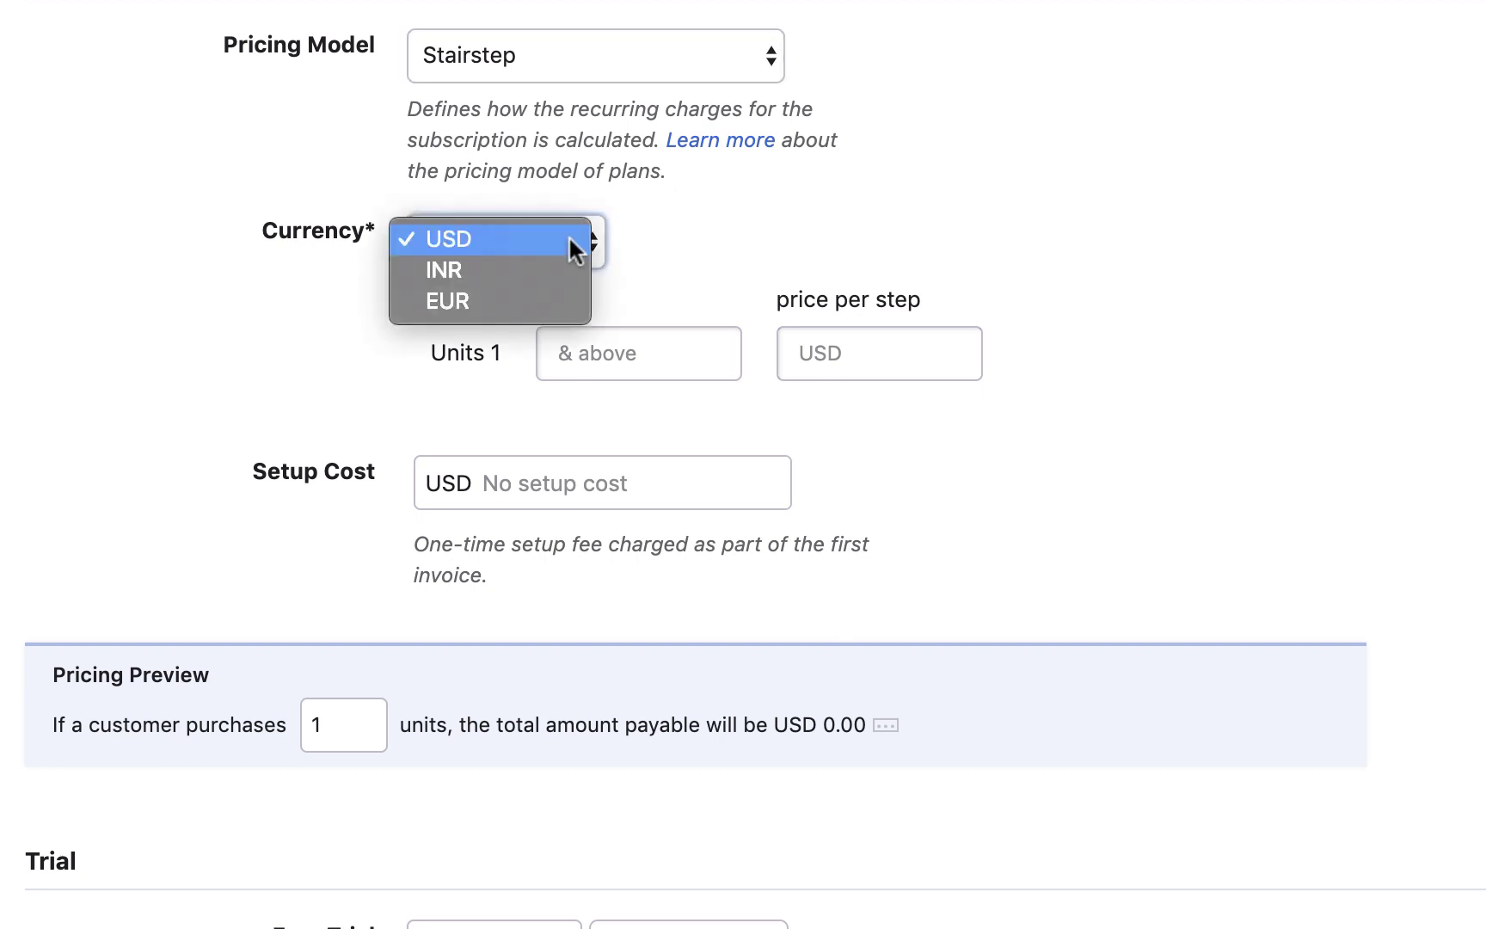
pyautogui.click(575, 249)
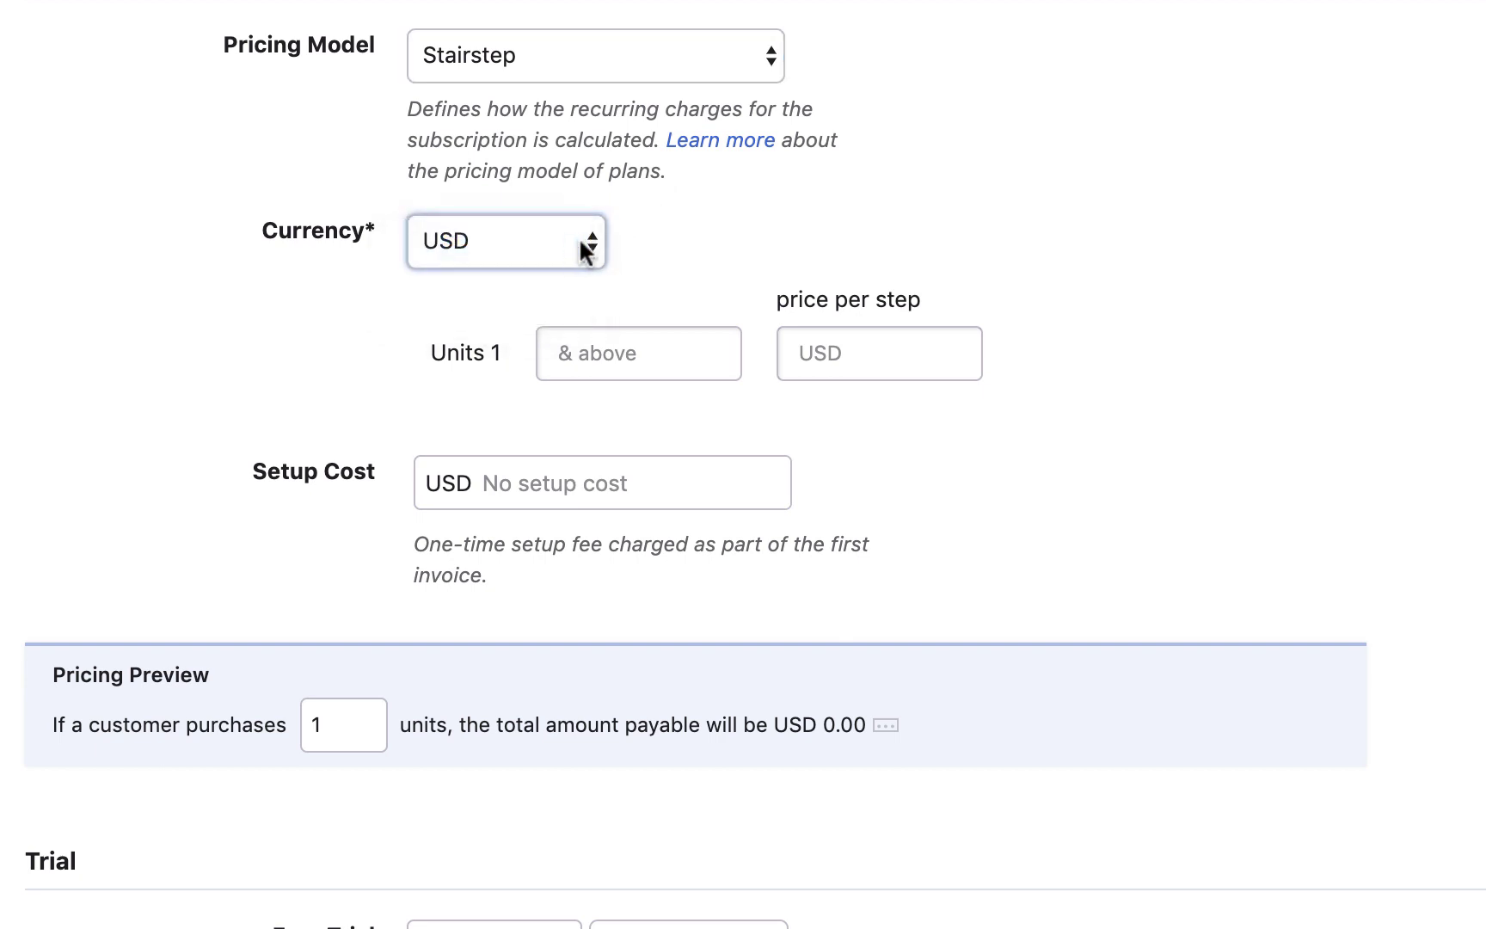
pyautogui.click(678, 335)
pyautogui.write('19')
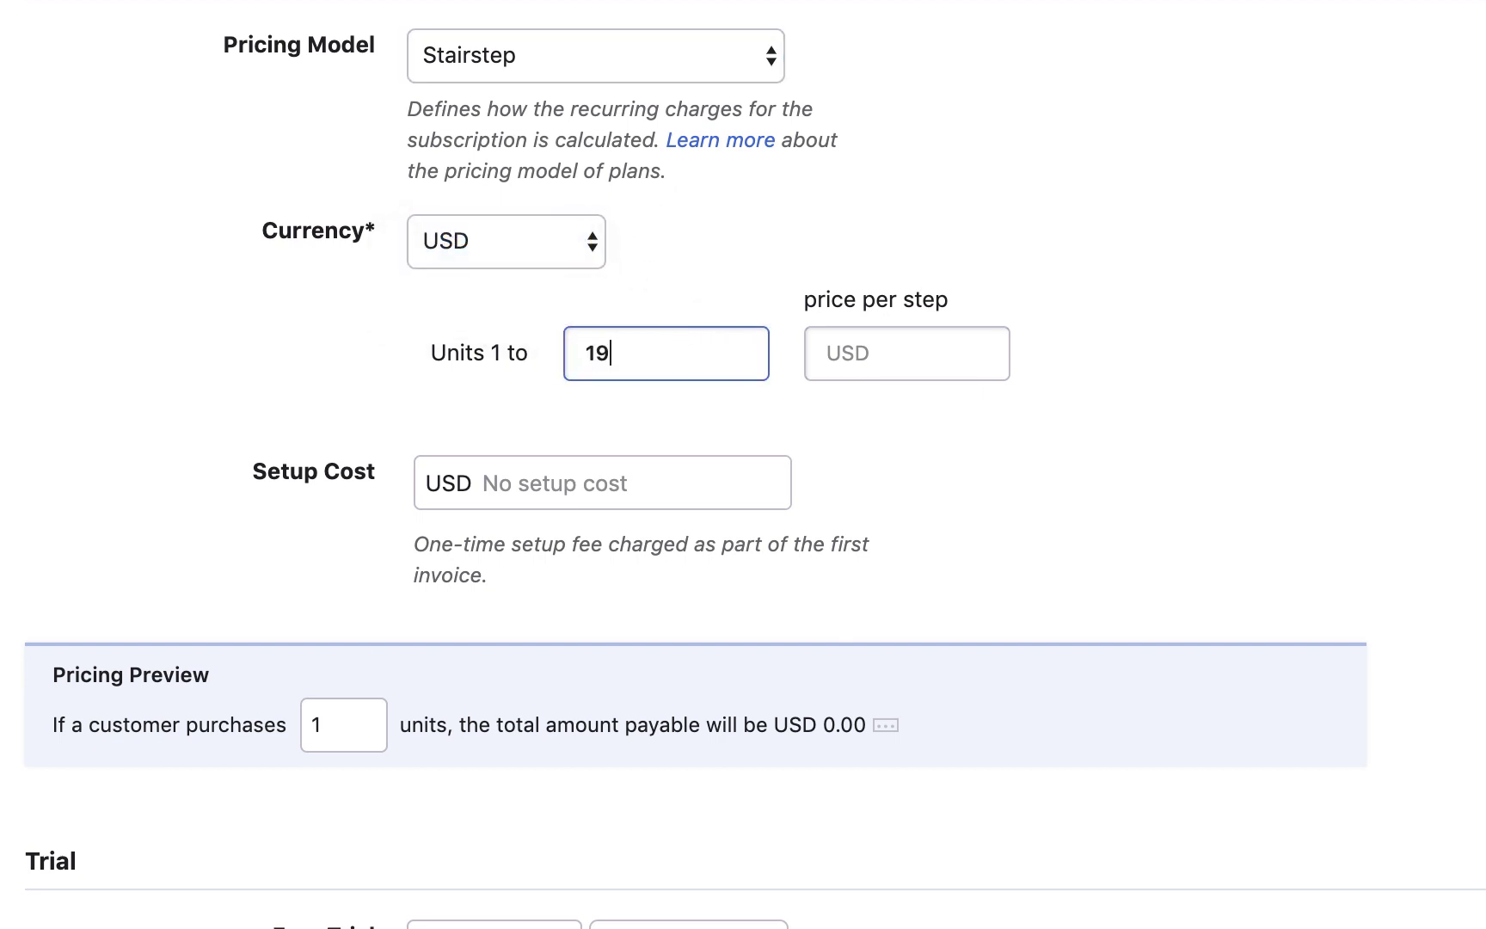
pyautogui.click(874, 354)
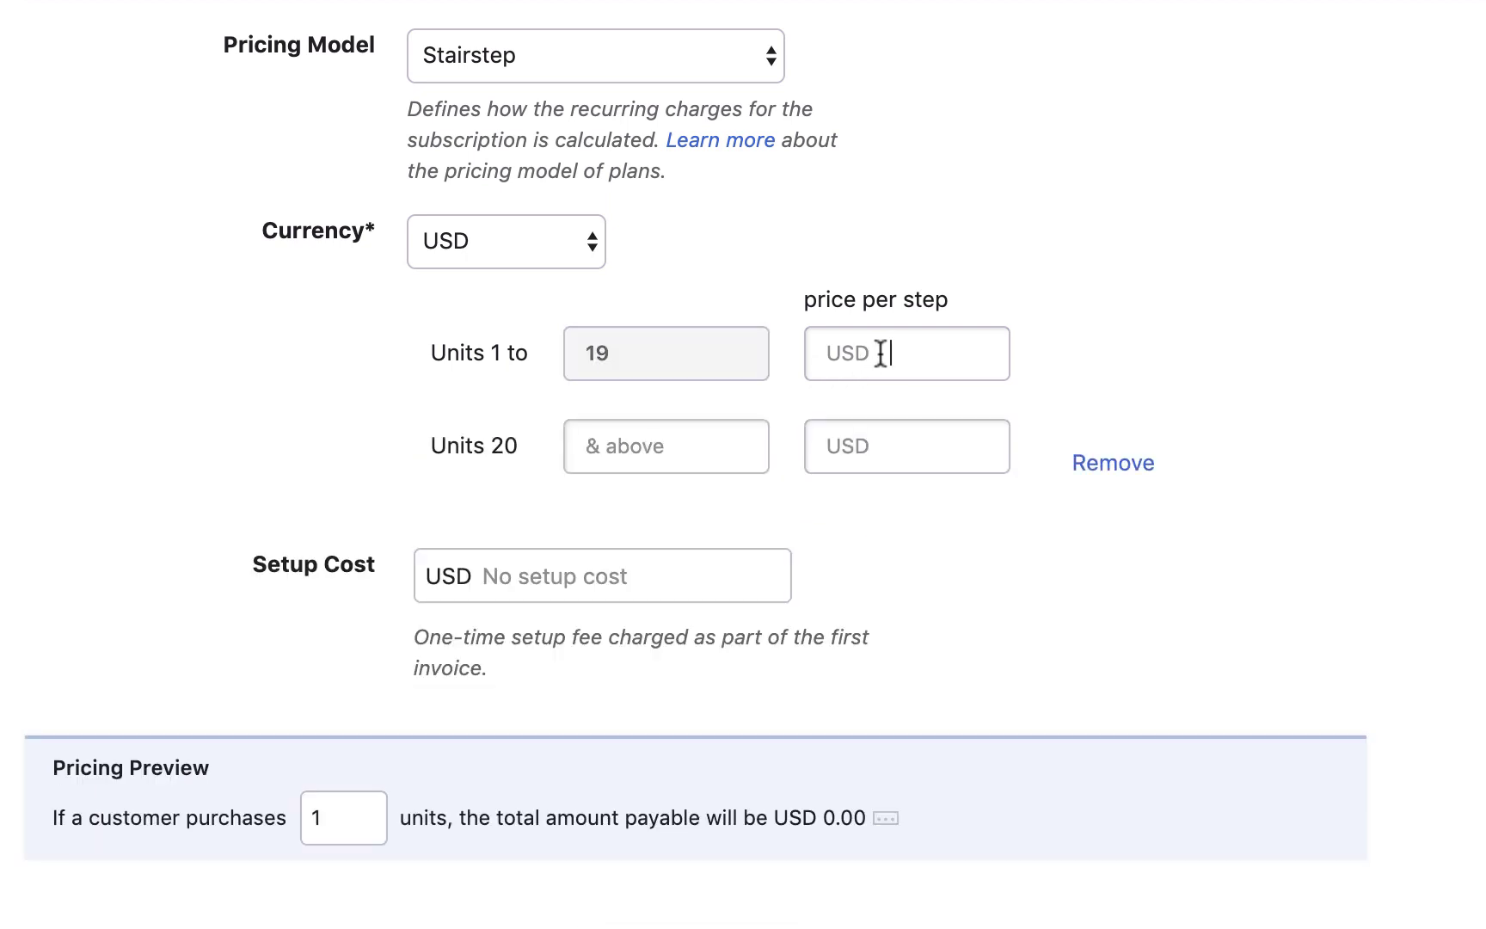
pyautogui.write('30')
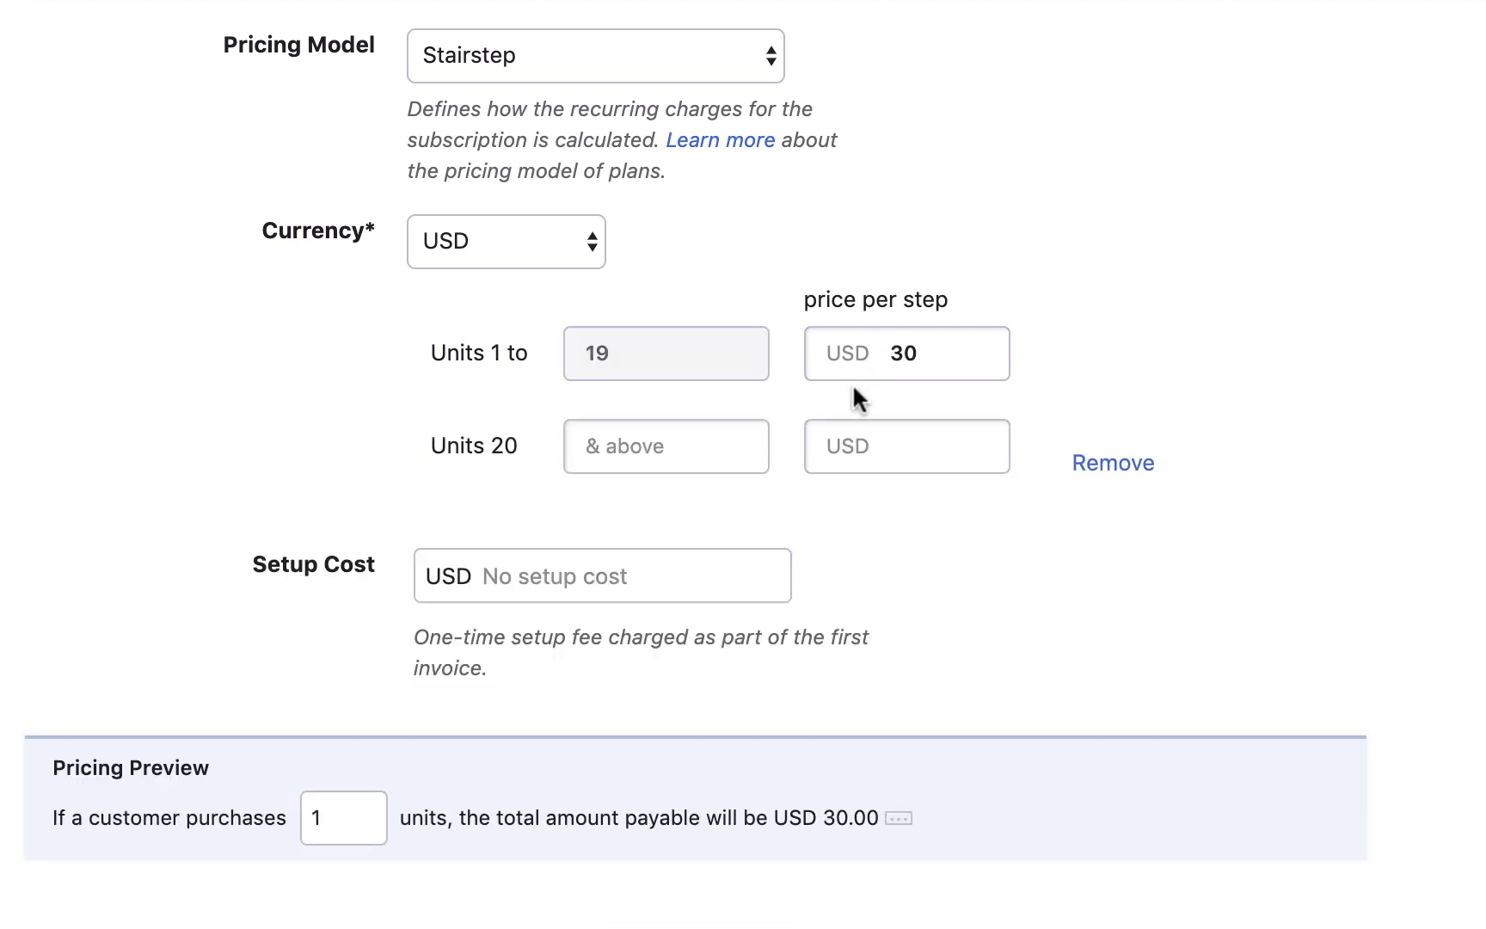
# - Add tiers of 20–39 units at $50 and 40+ units at $250
pyautogui.click(705, 440)
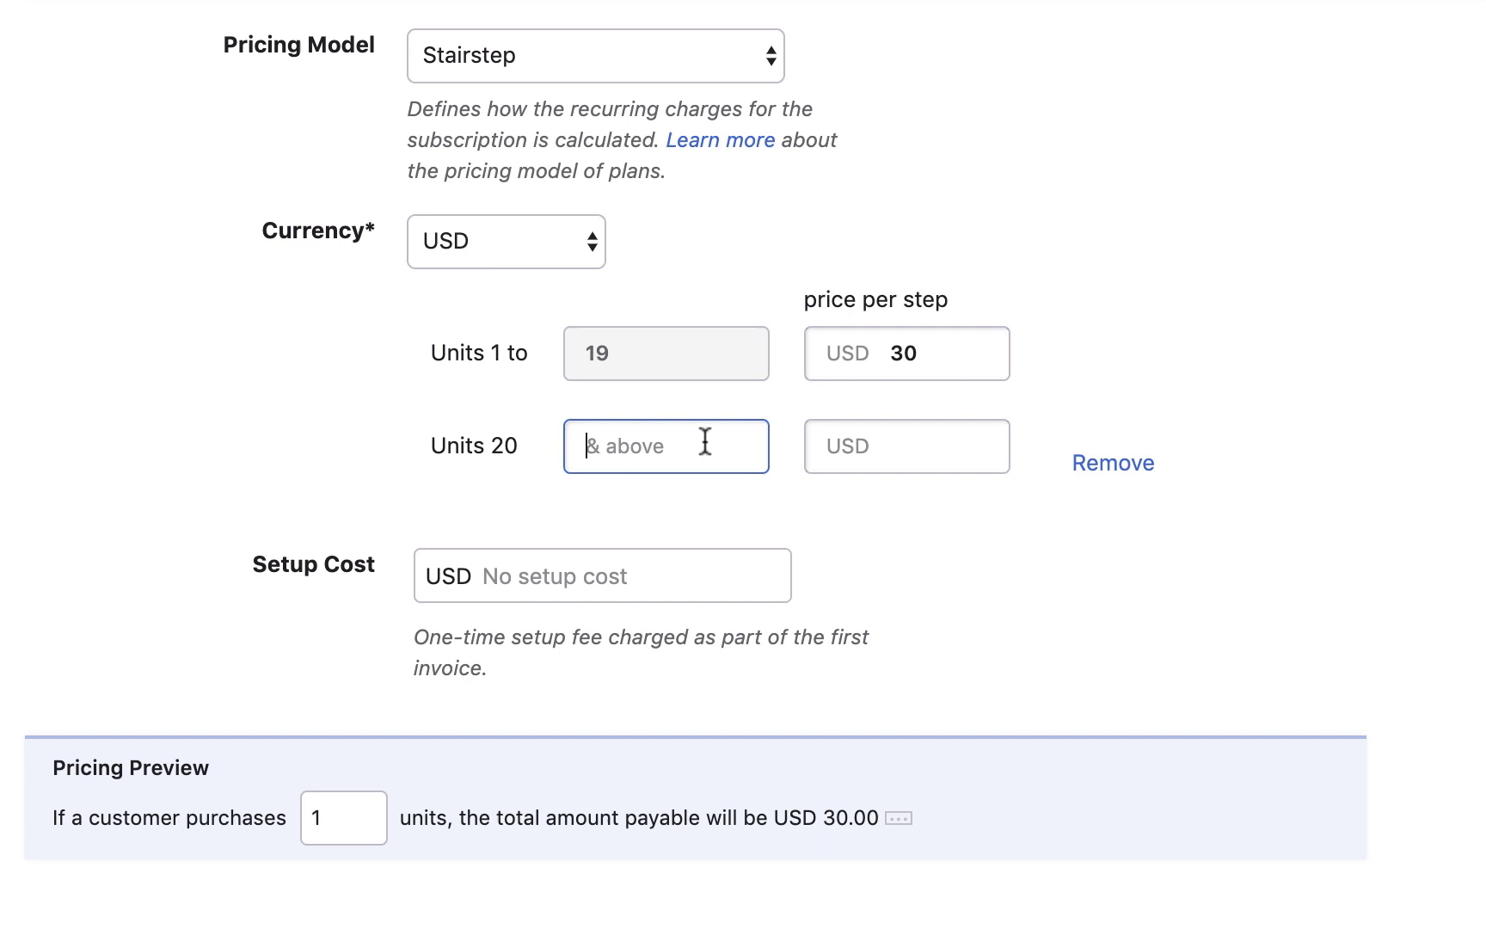
pyautogui.write('3')
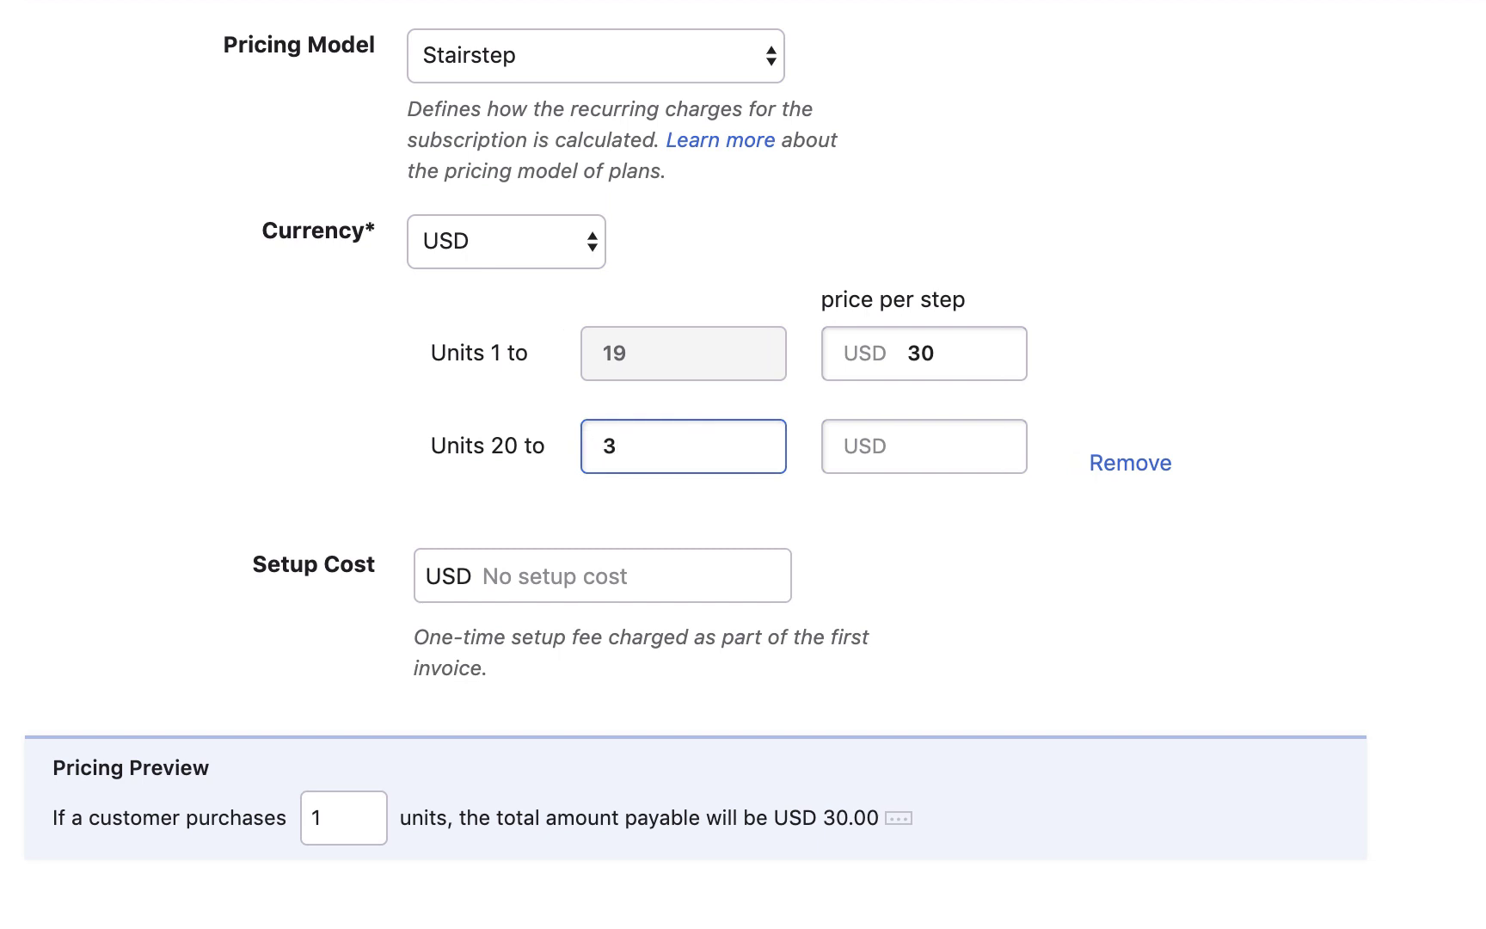
pyautogui.write('9')
pyautogui.click(927, 434)
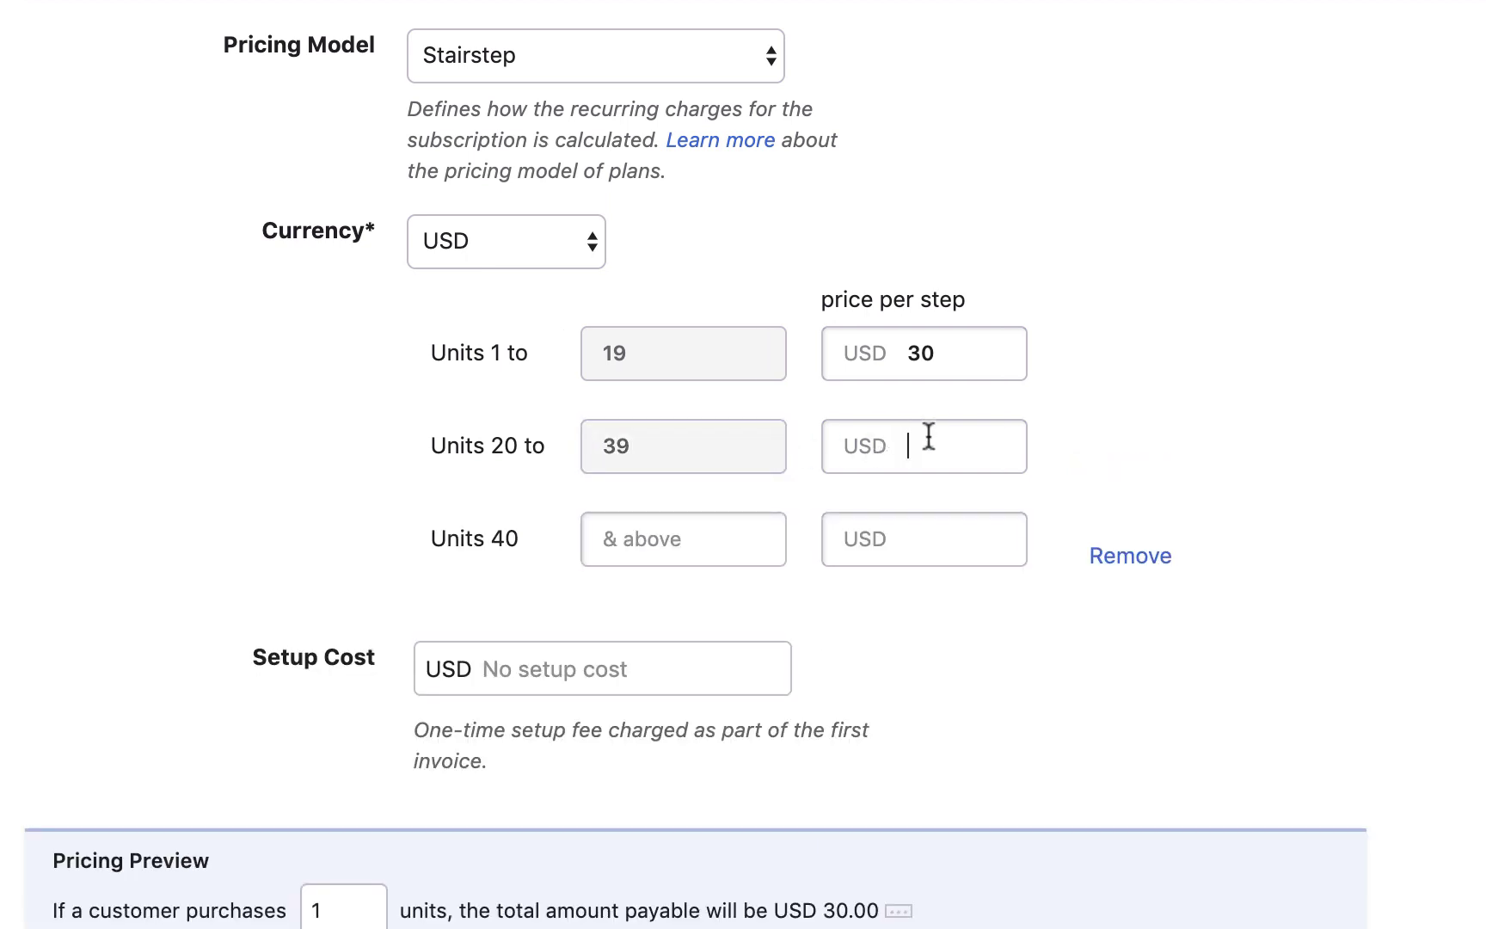
pyautogui.write('50')
pyautogui.click(989, 540)
pyautogui.write('2')
pyautogui.write('50')
# - Preview the tiered pricing with a quantity of 50 units
pyautogui.scroll(-5, 750, 706)
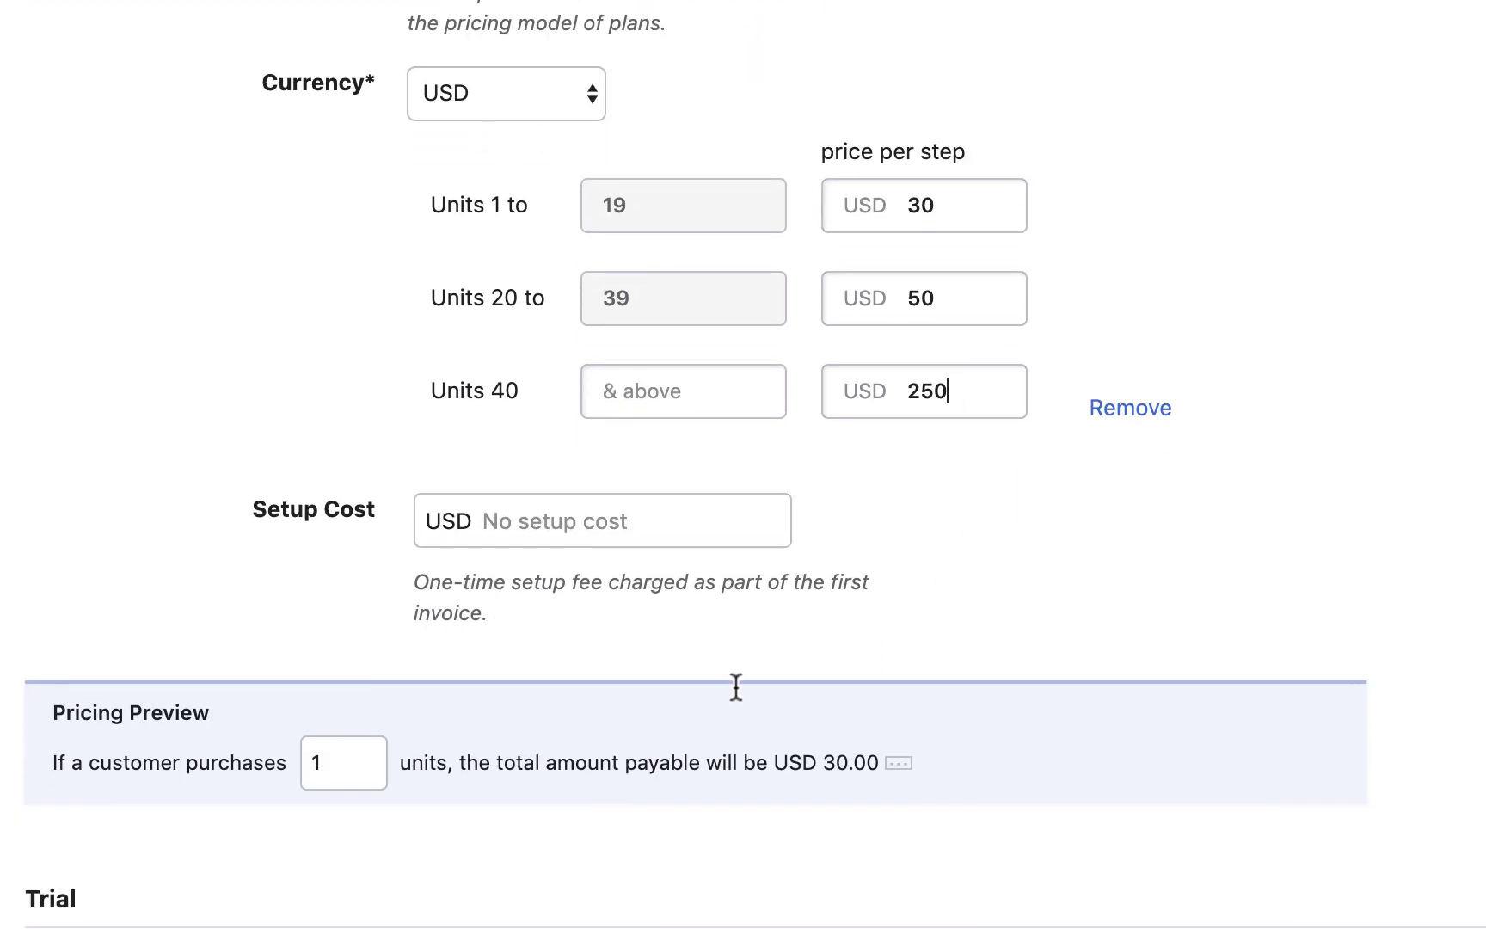
pyautogui.click(344, 717)
pyautogui.write('9')
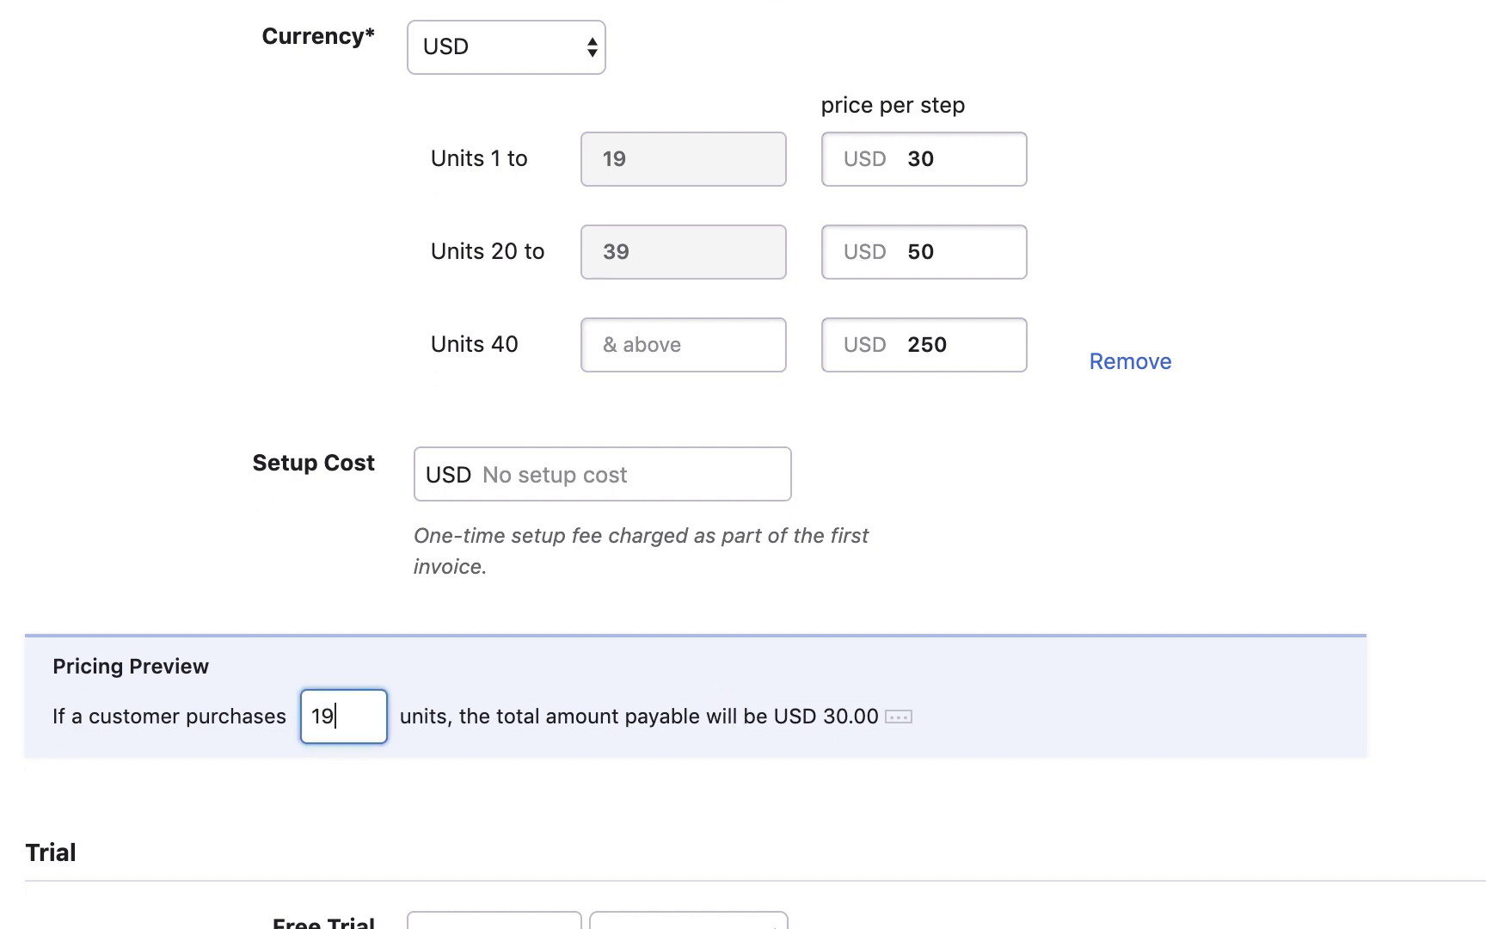
pyautogui.press('BackSpace')
pyautogui.press('BackSpace')
pyautogui.write('25')
pyautogui.press('BackSpace')
pyautogui.press('BackSpace')
pyautogui.write('50')
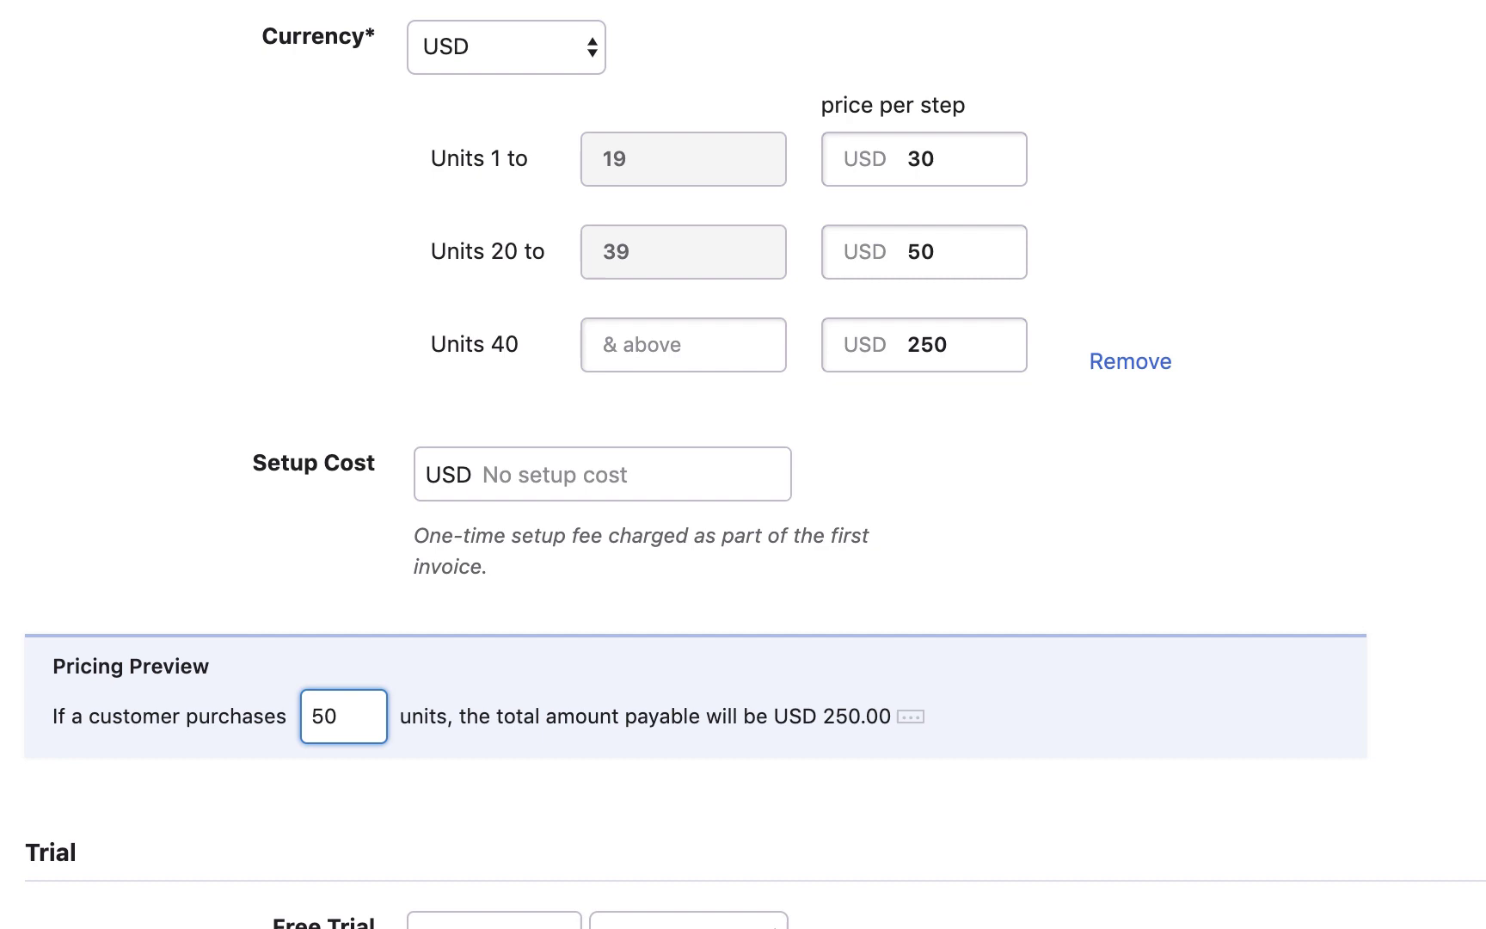
# - Add a USD 5 setup cost and set the free trial unit to Month(s)
pyautogui.click(526, 484)
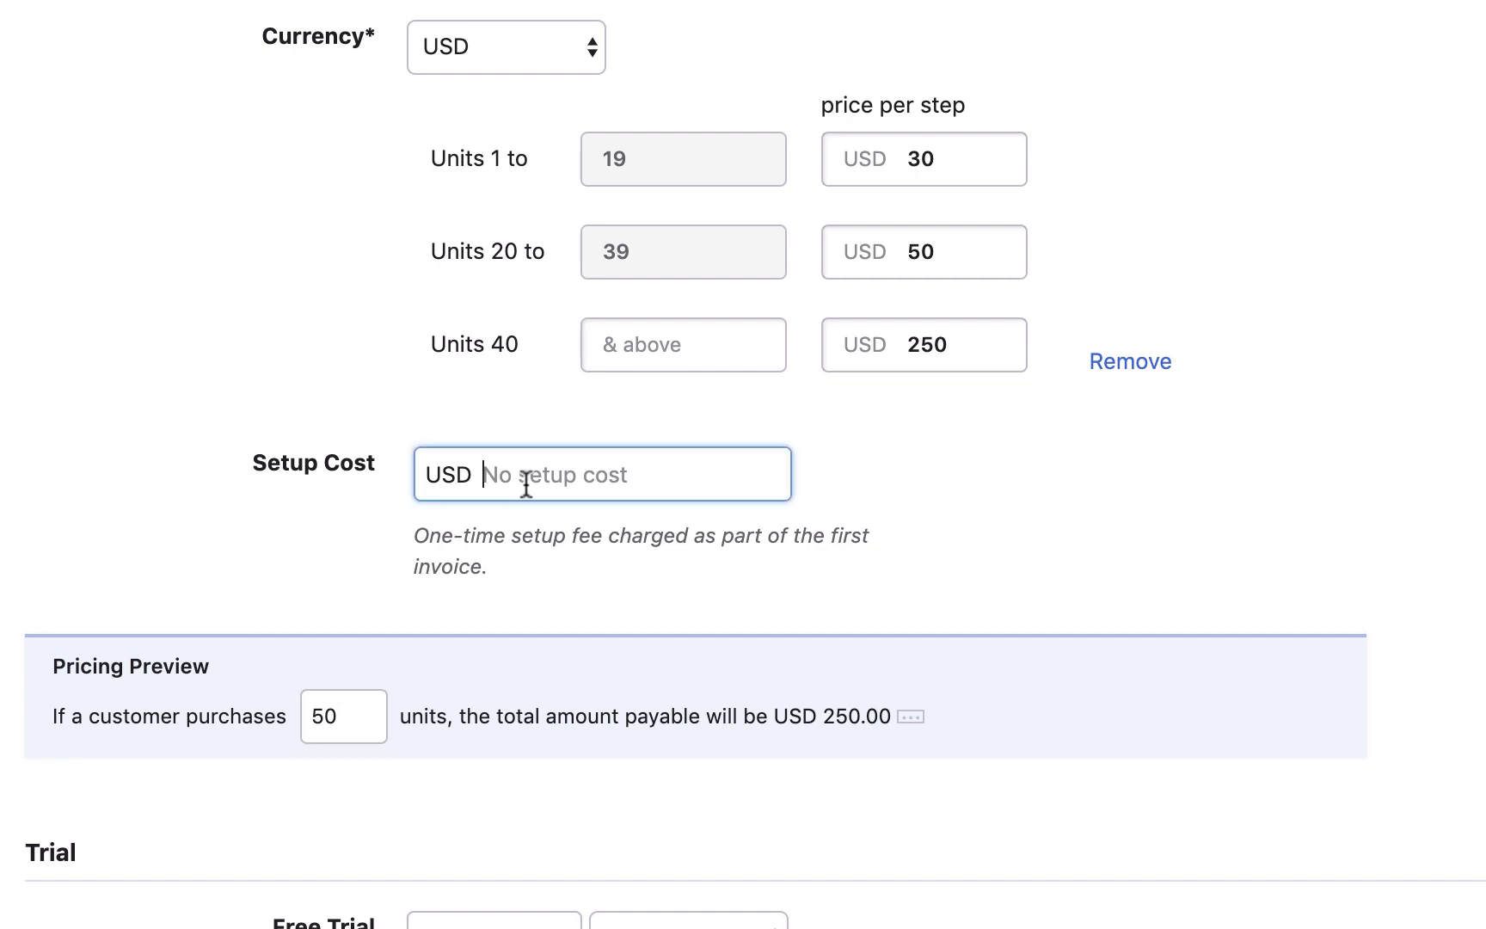
pyautogui.write('5')
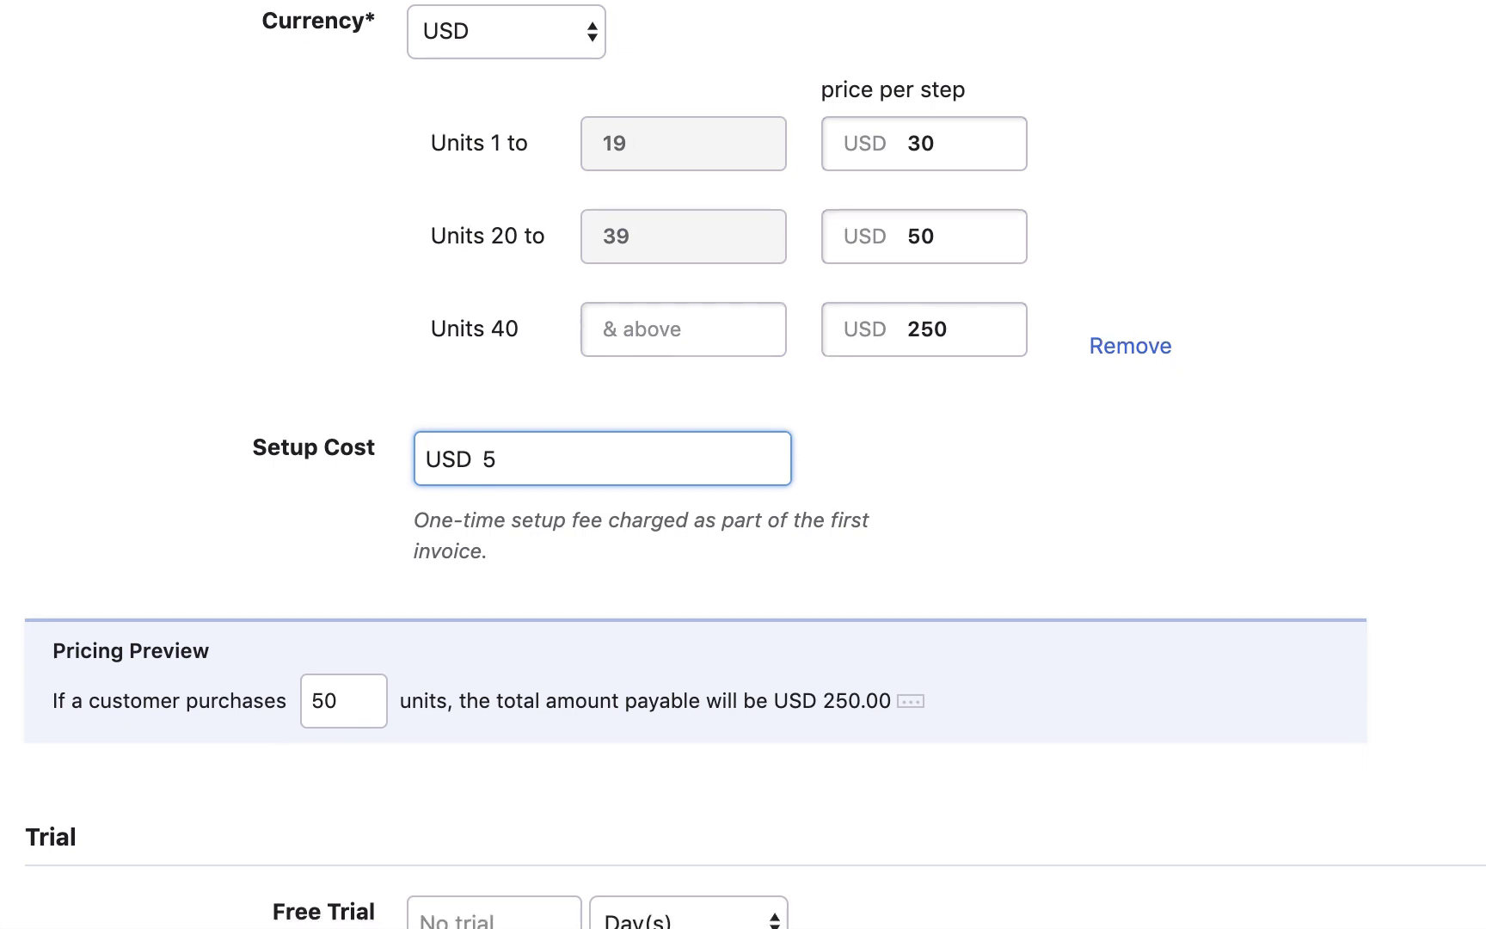
pyautogui.scroll(-5, 744, 464)
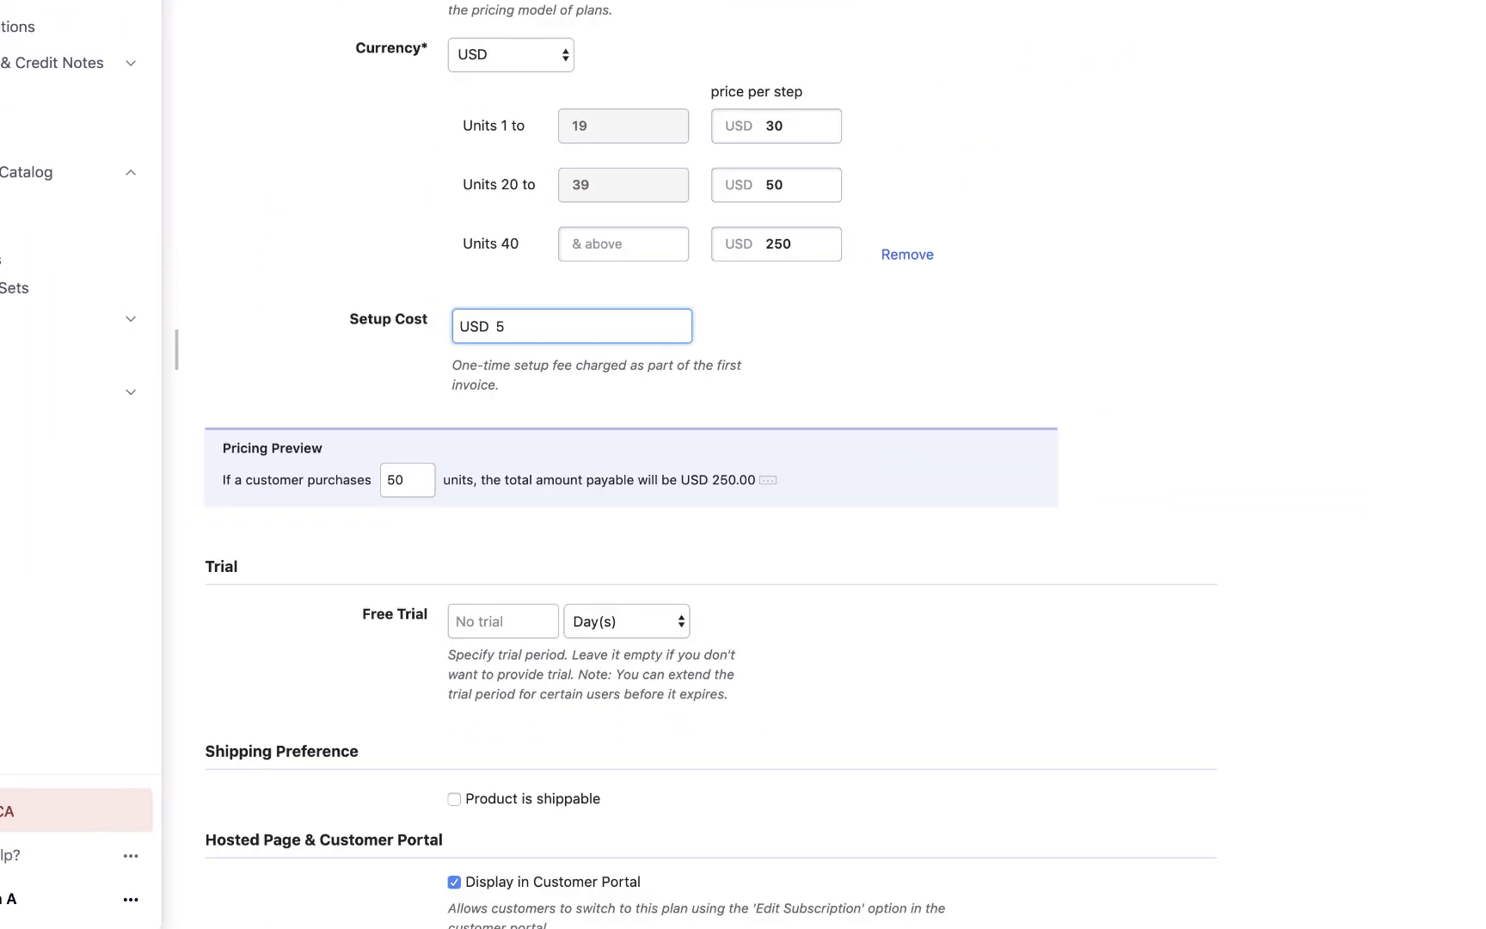
pyautogui.click(589, 634)
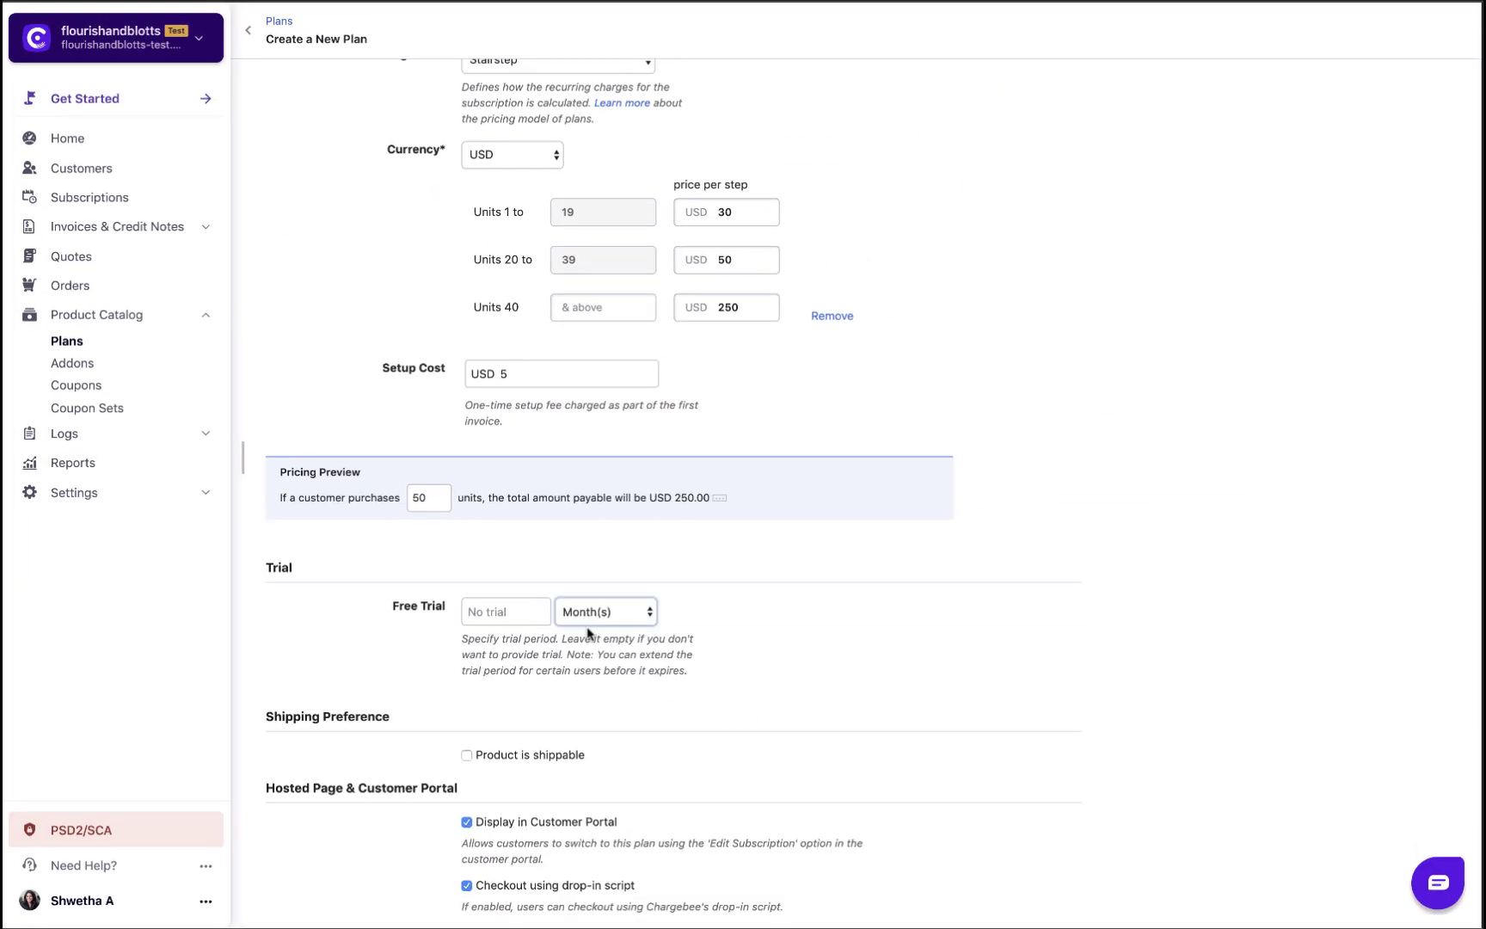
pyautogui.click(594, 614)
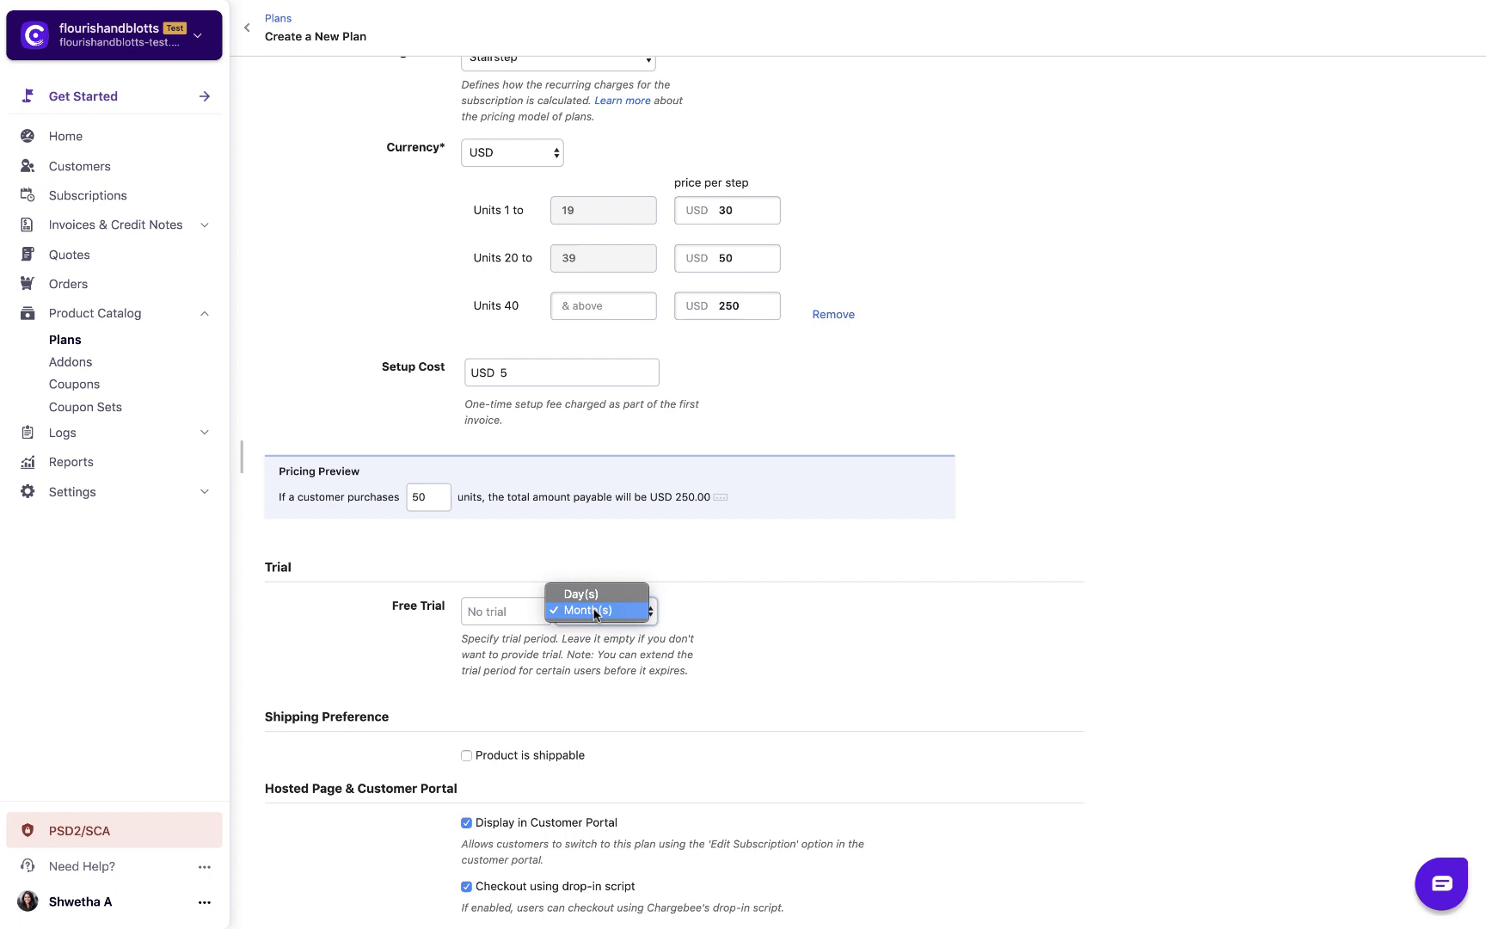
pyautogui.click(595, 611)
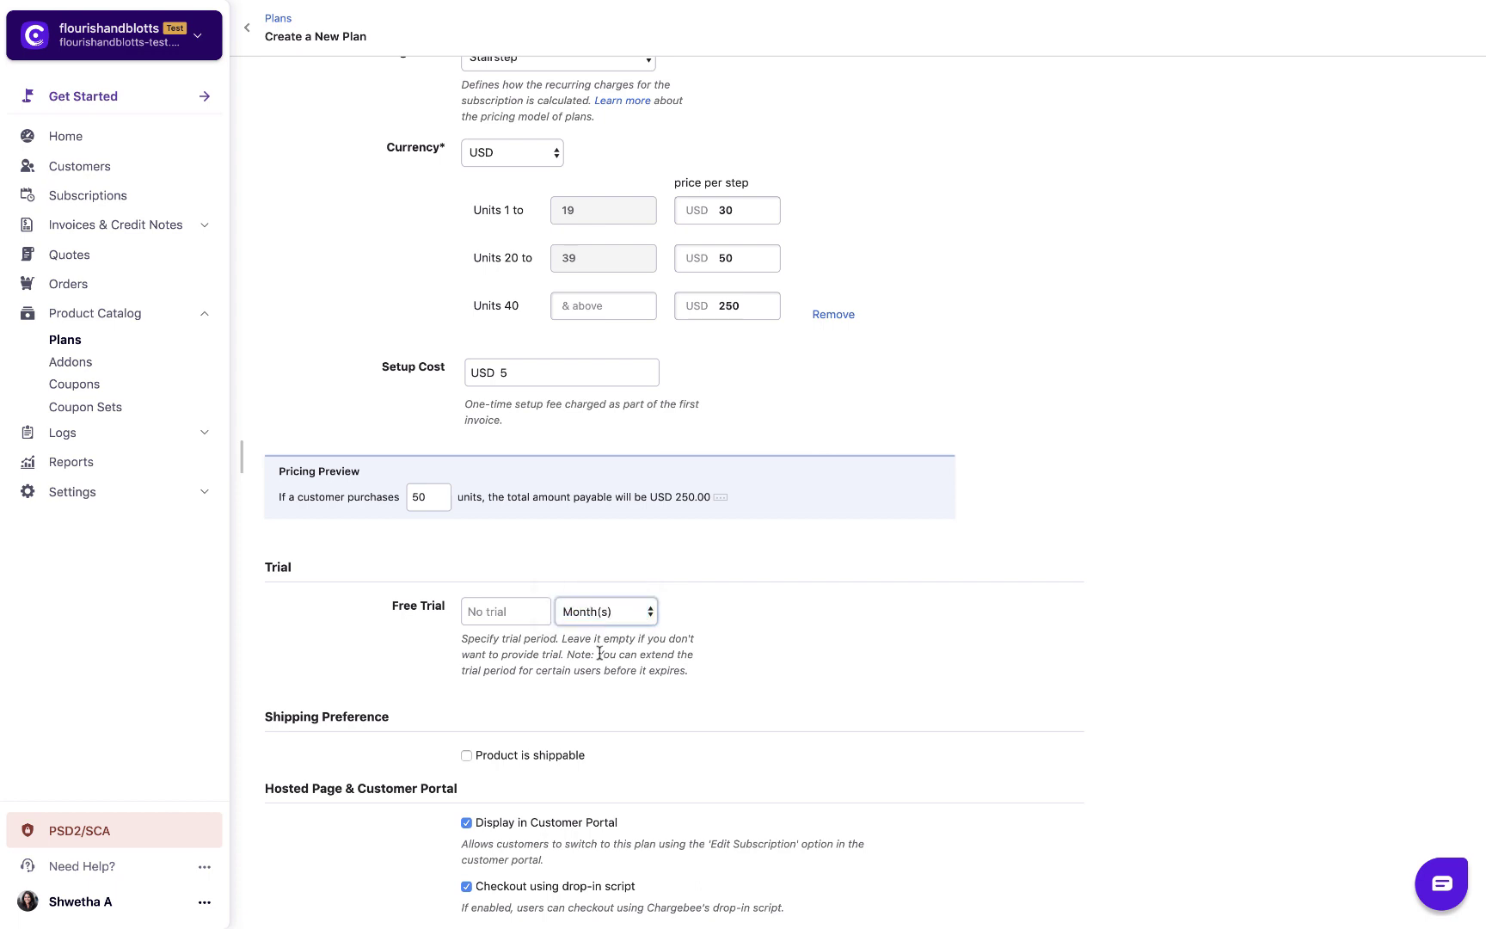
pyautogui.scroll(-2, 600, 654)
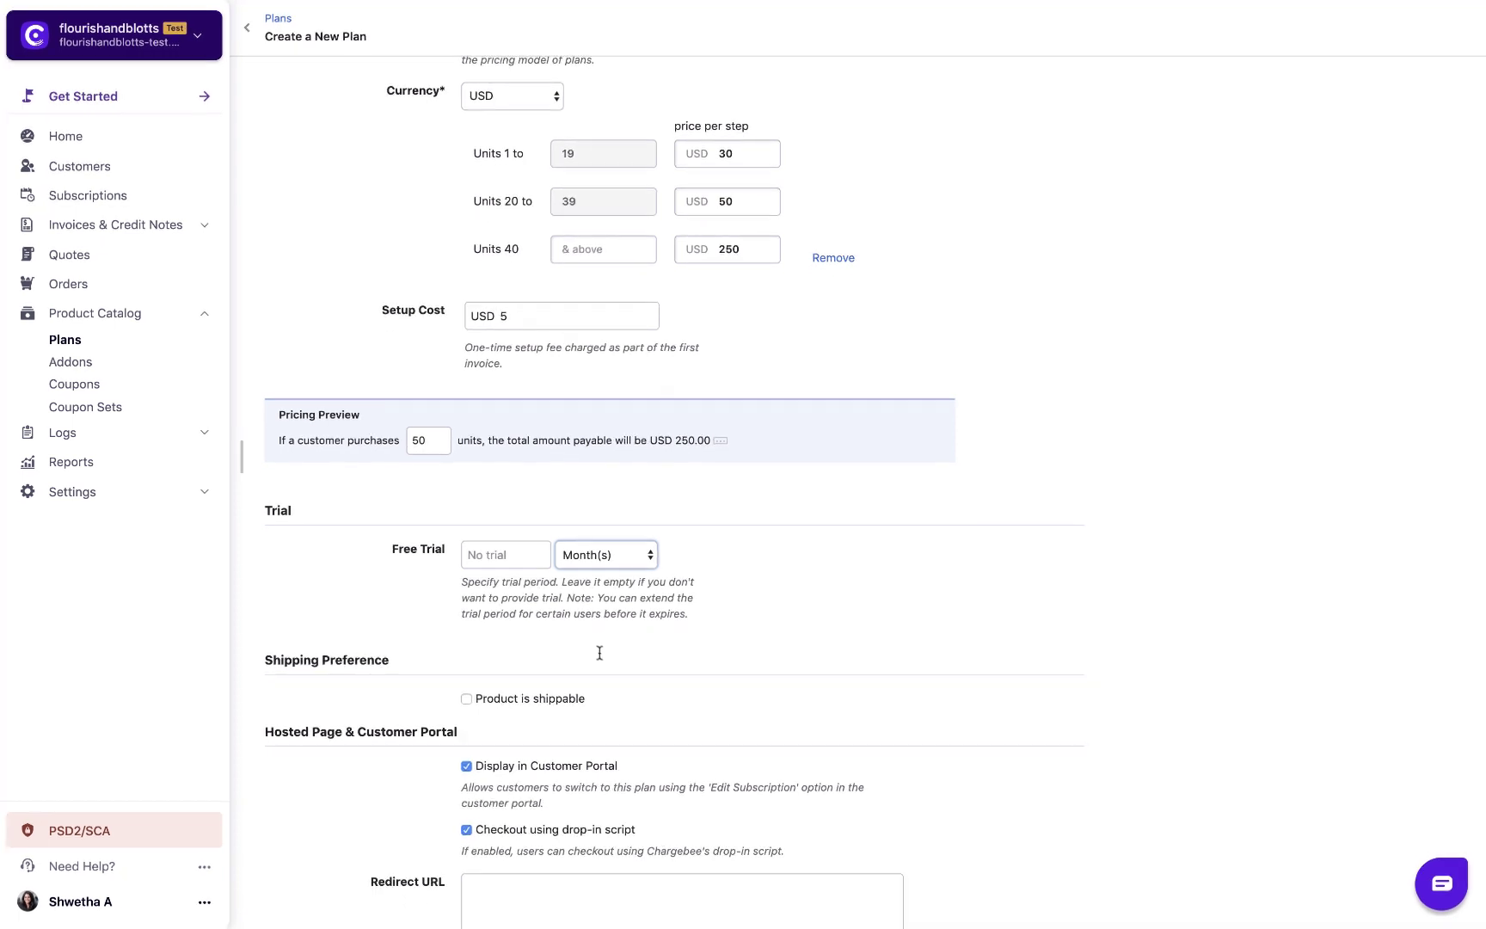
# - Mark the product as shippable with shipments every 1 month
pyautogui.click(467, 698)
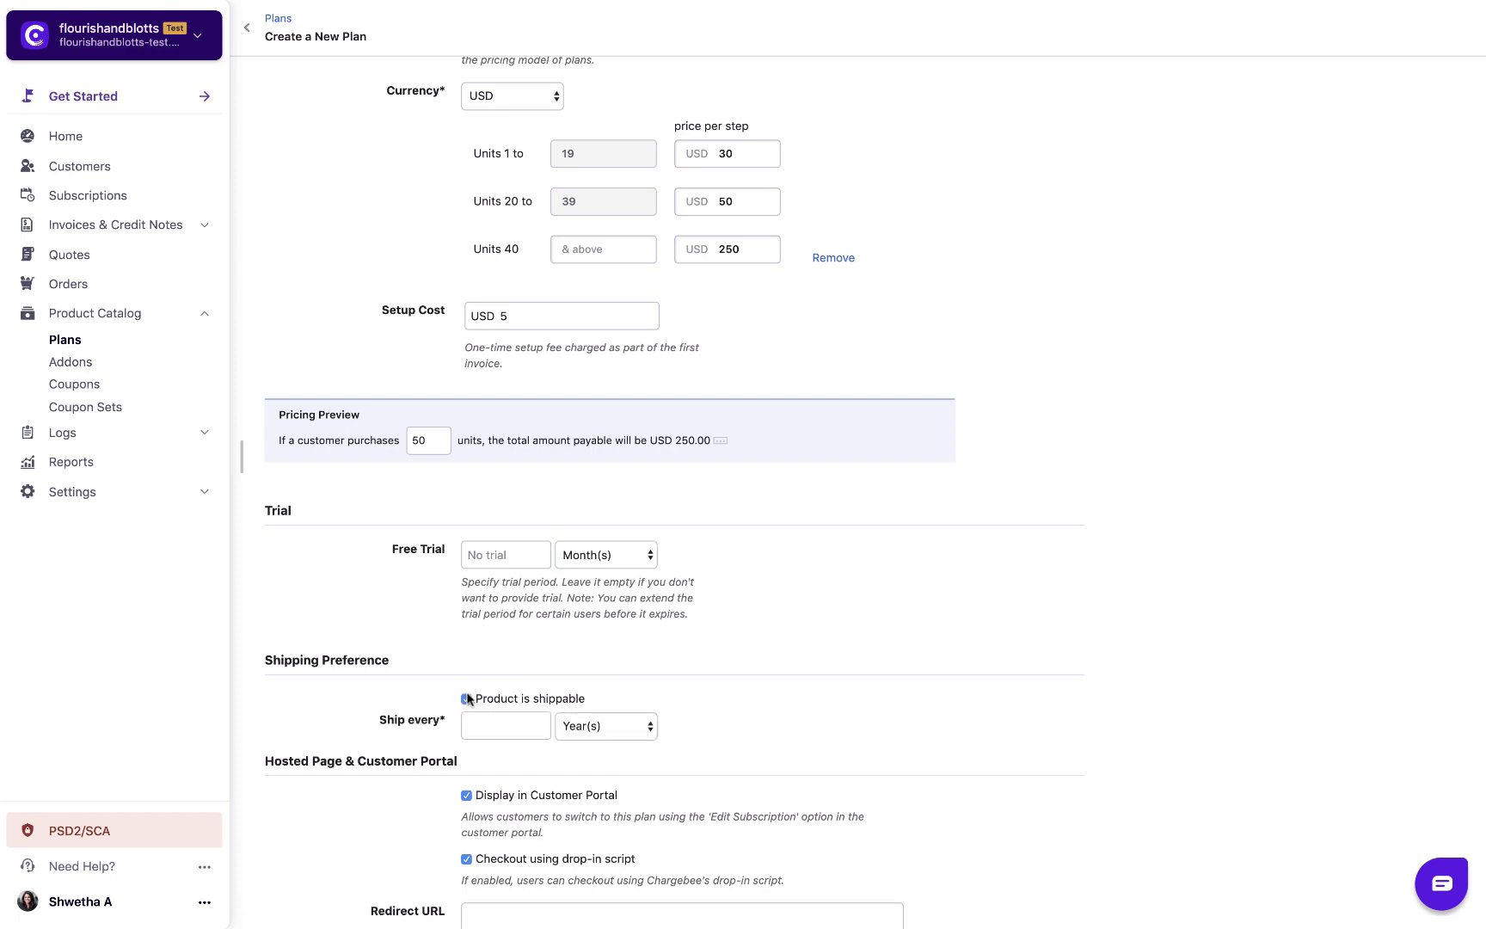
pyautogui.click(588, 727)
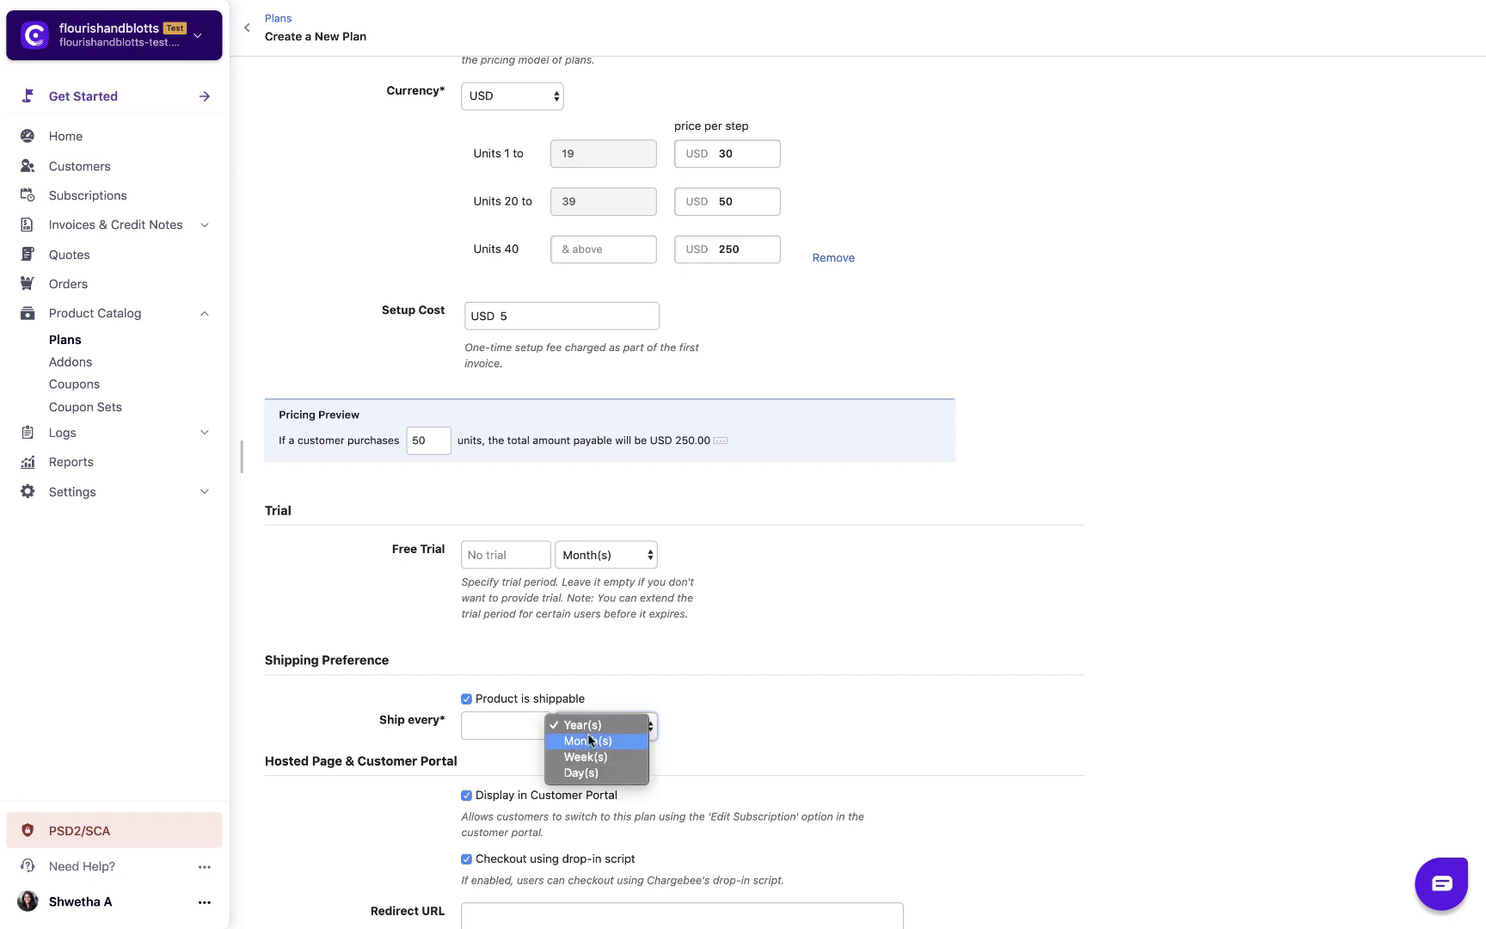
pyautogui.click(588, 740)
pyautogui.click(533, 729)
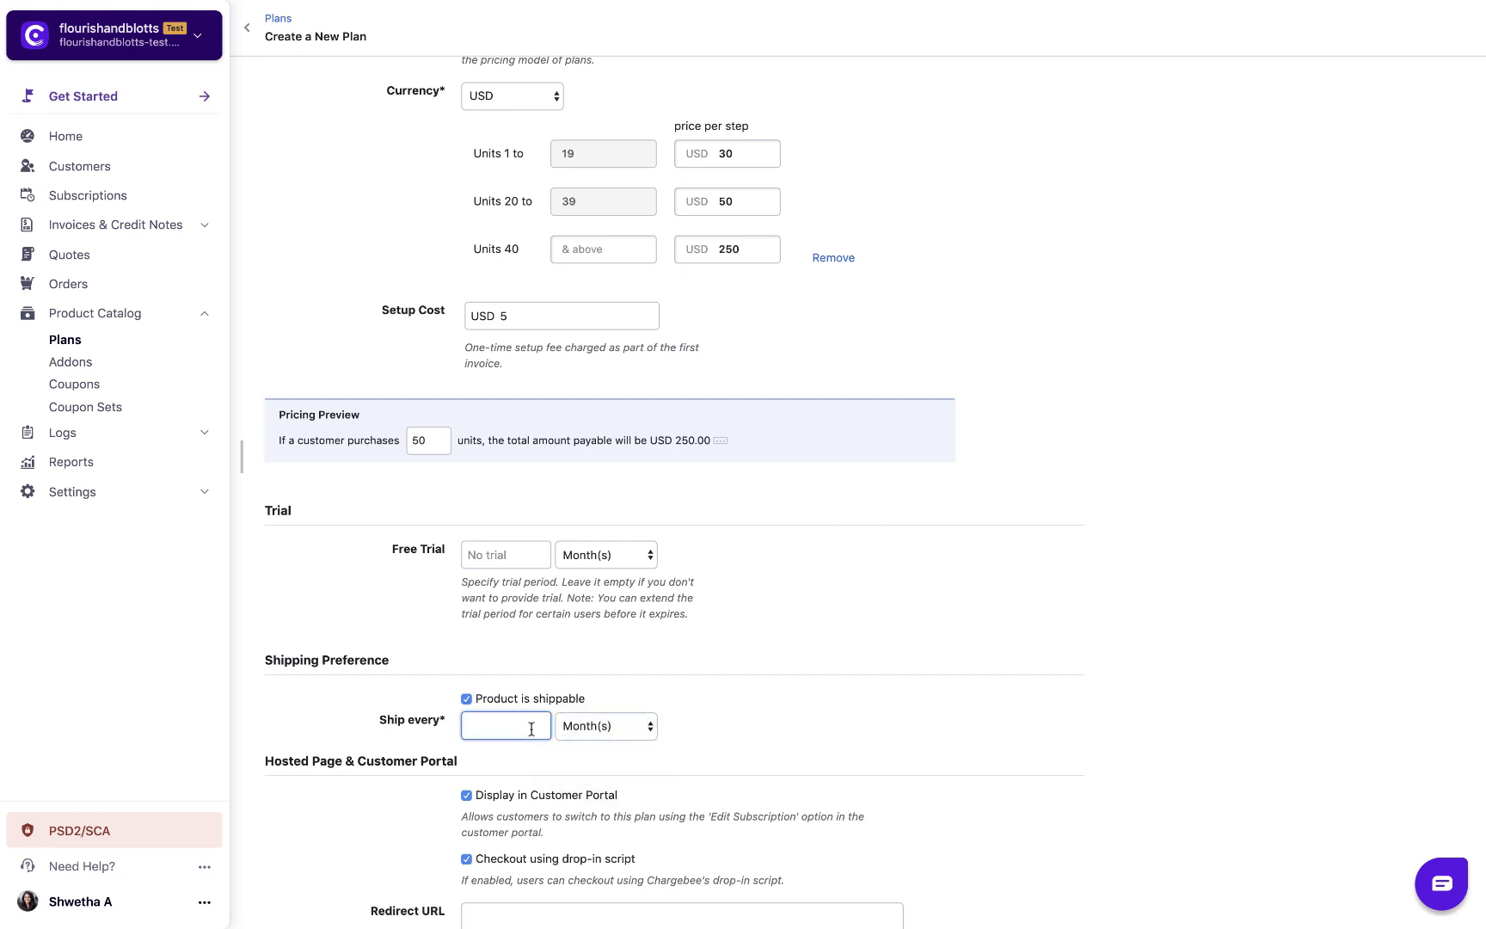
pyautogui.write('1')
pyautogui.scroll(-2, 532, 728)
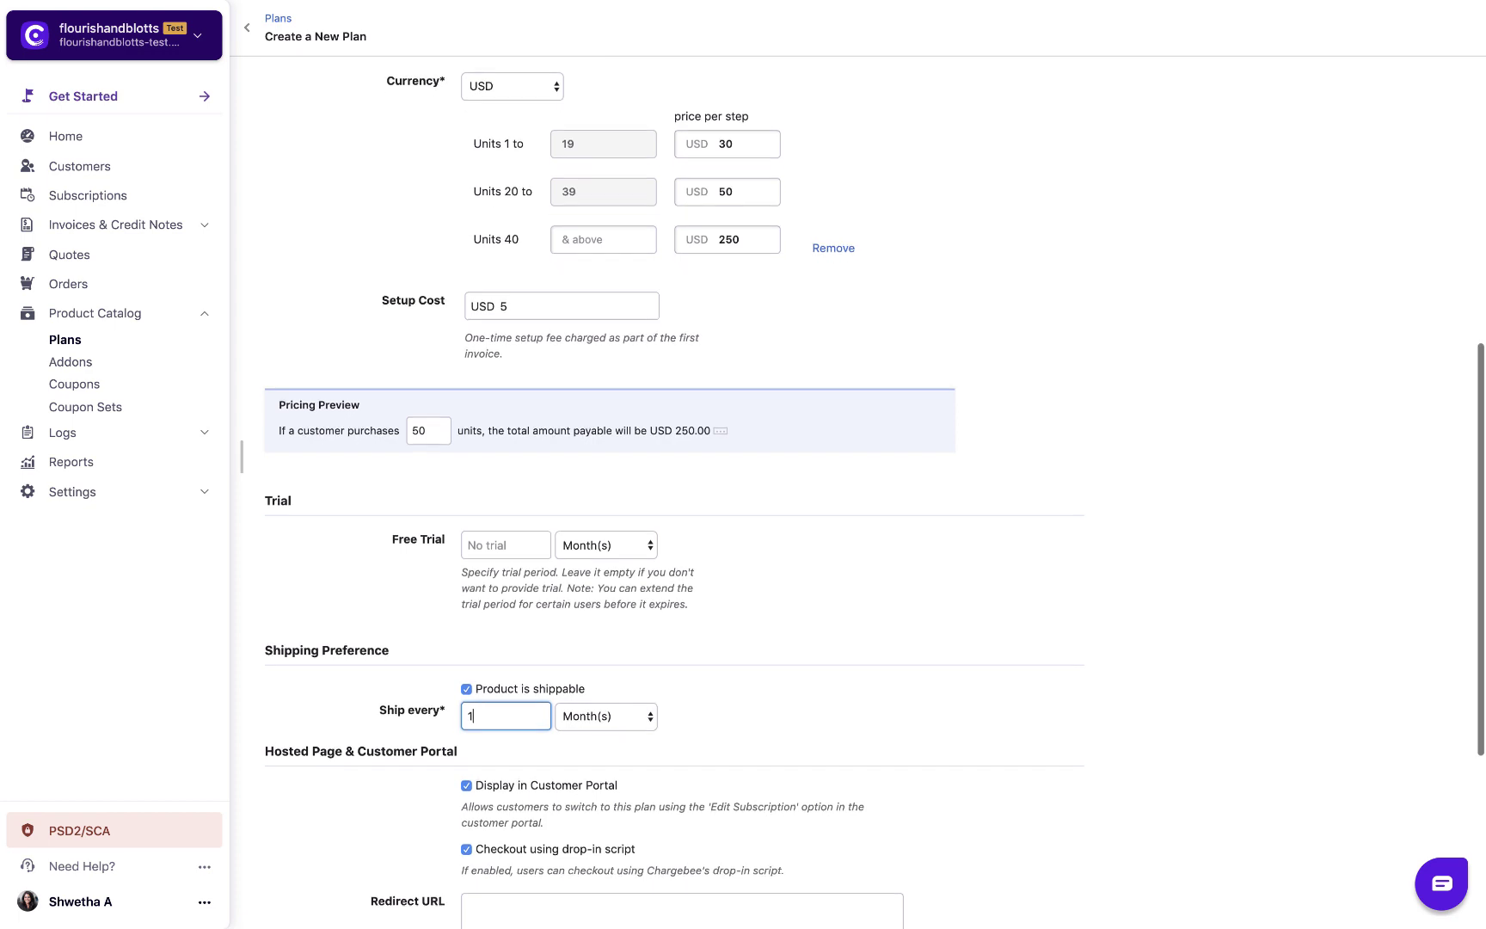
pyautogui.scroll(-2, 876, 486)
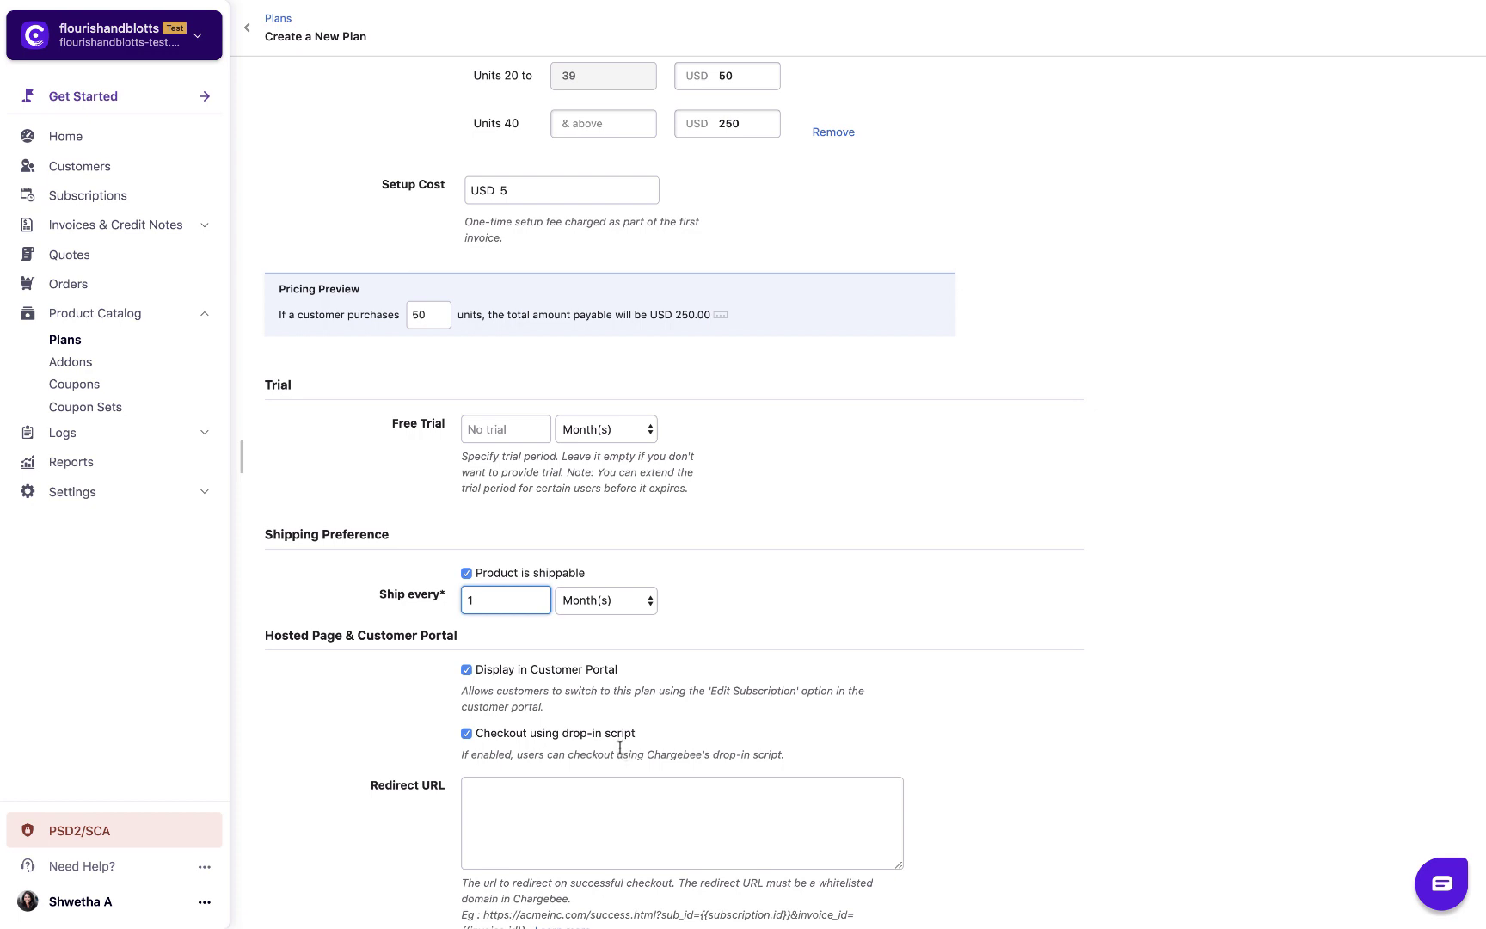
pyautogui.click(597, 817)
pyautogui.scroll(-2, 598, 819)
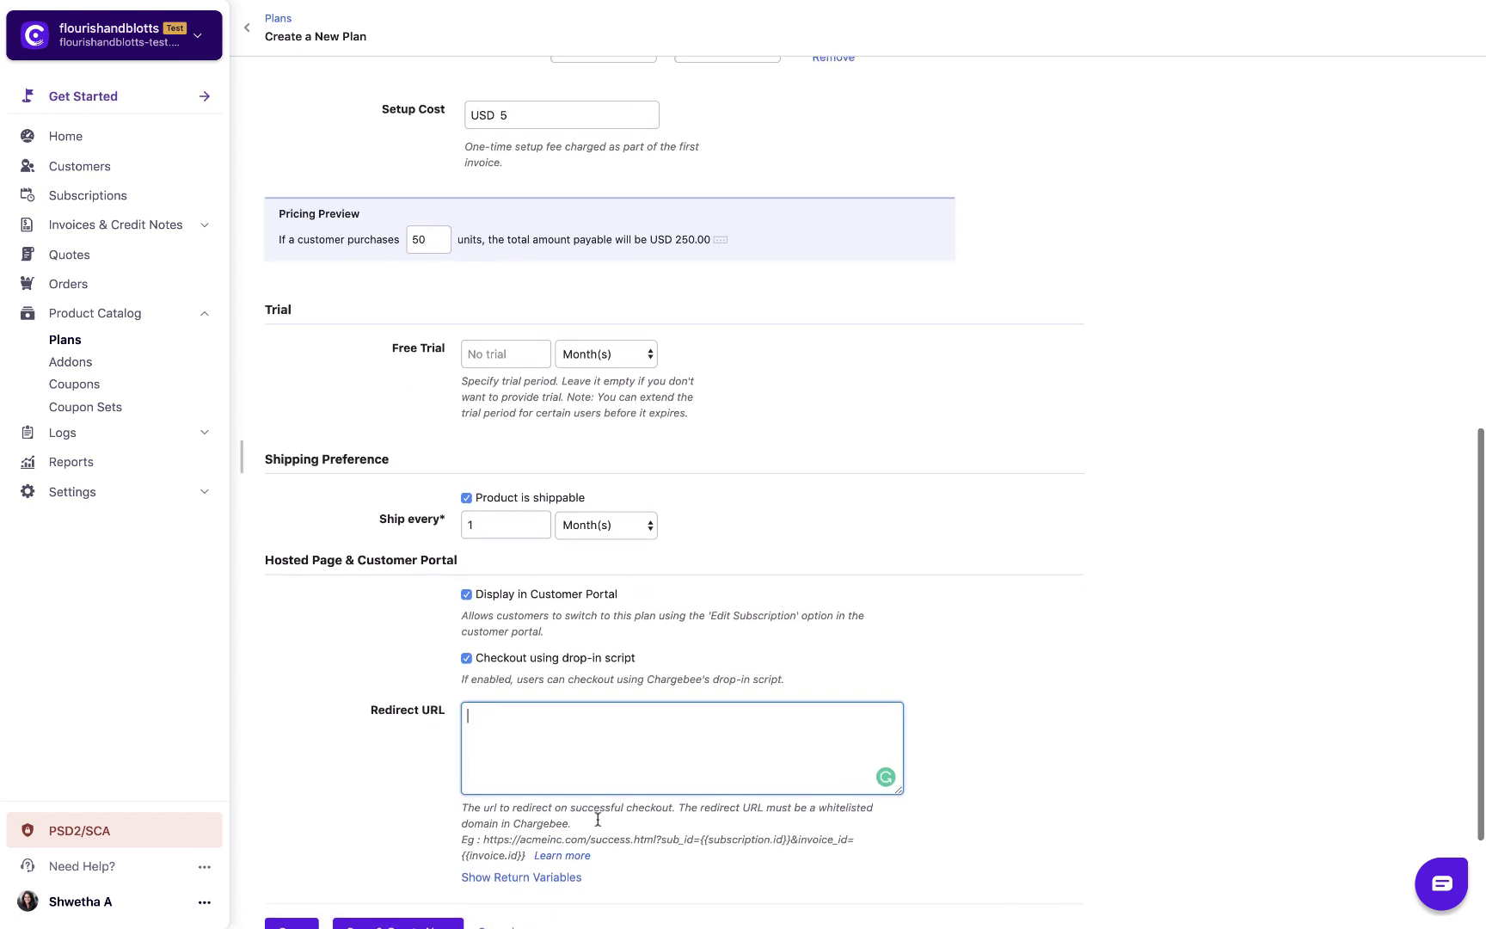
pyautogui.scroll(-1, 564, 713)
pyautogui.write('https://acmeinc.com/success.html')
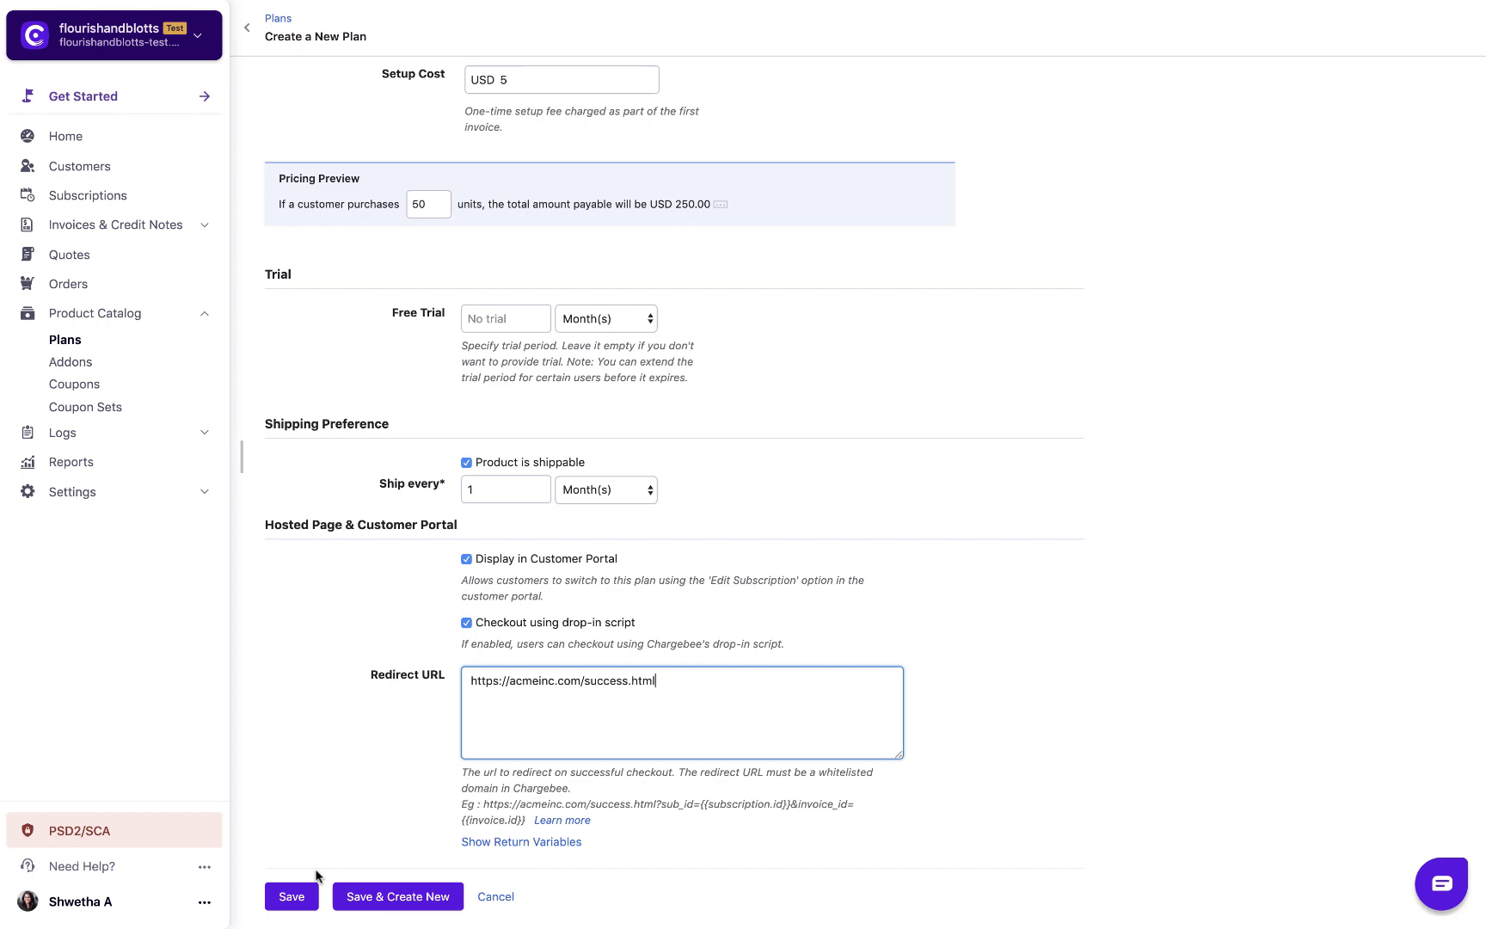
pyautogui.click(304, 895)
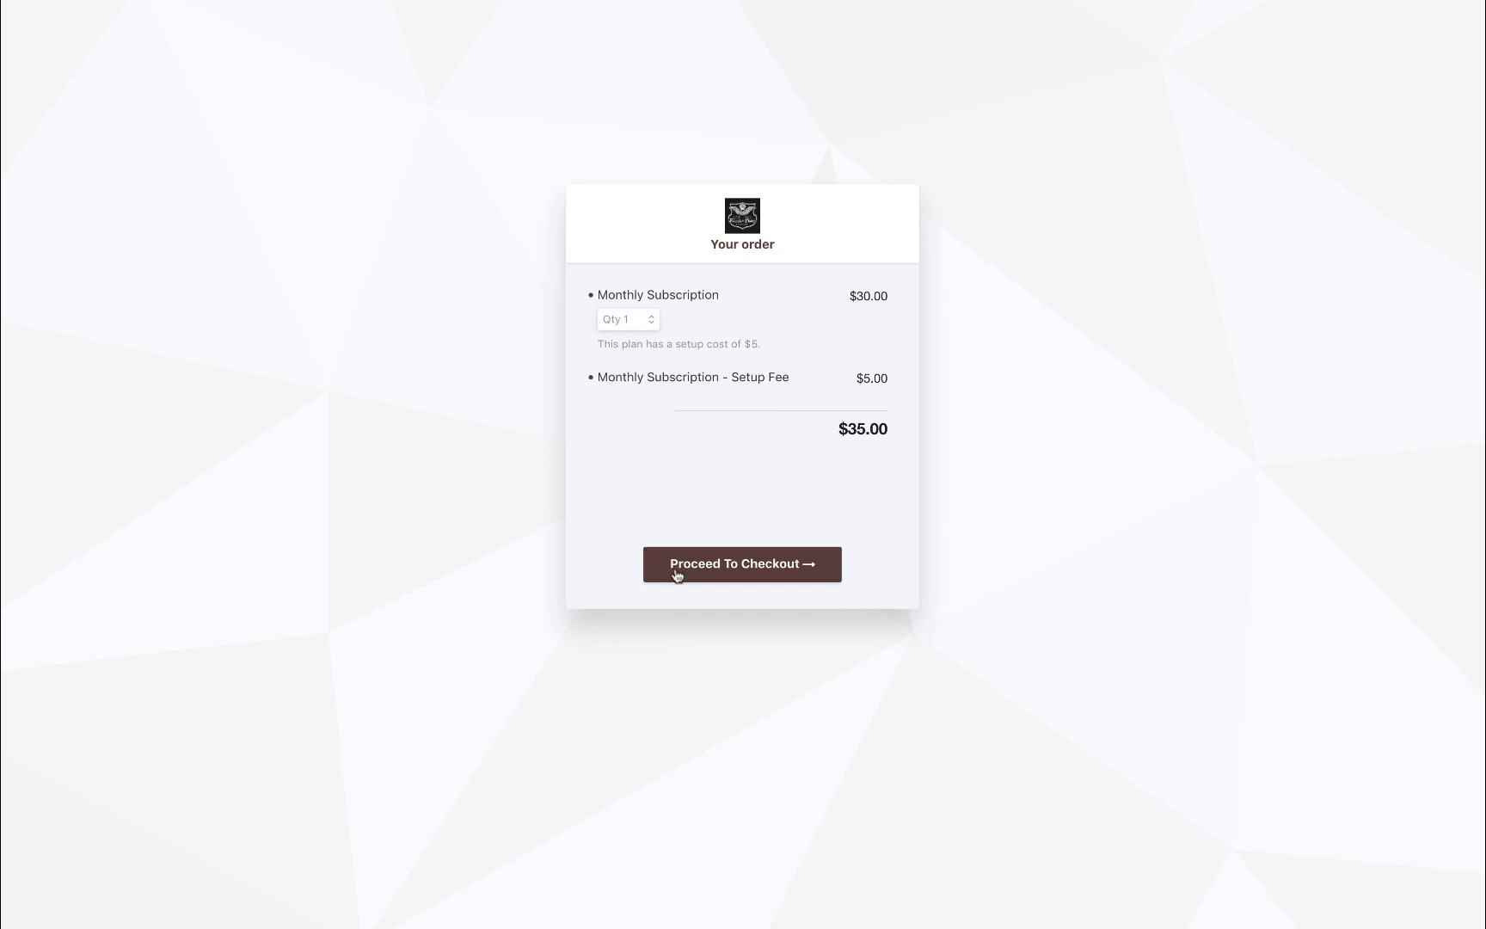
pyautogui.click(676, 573)
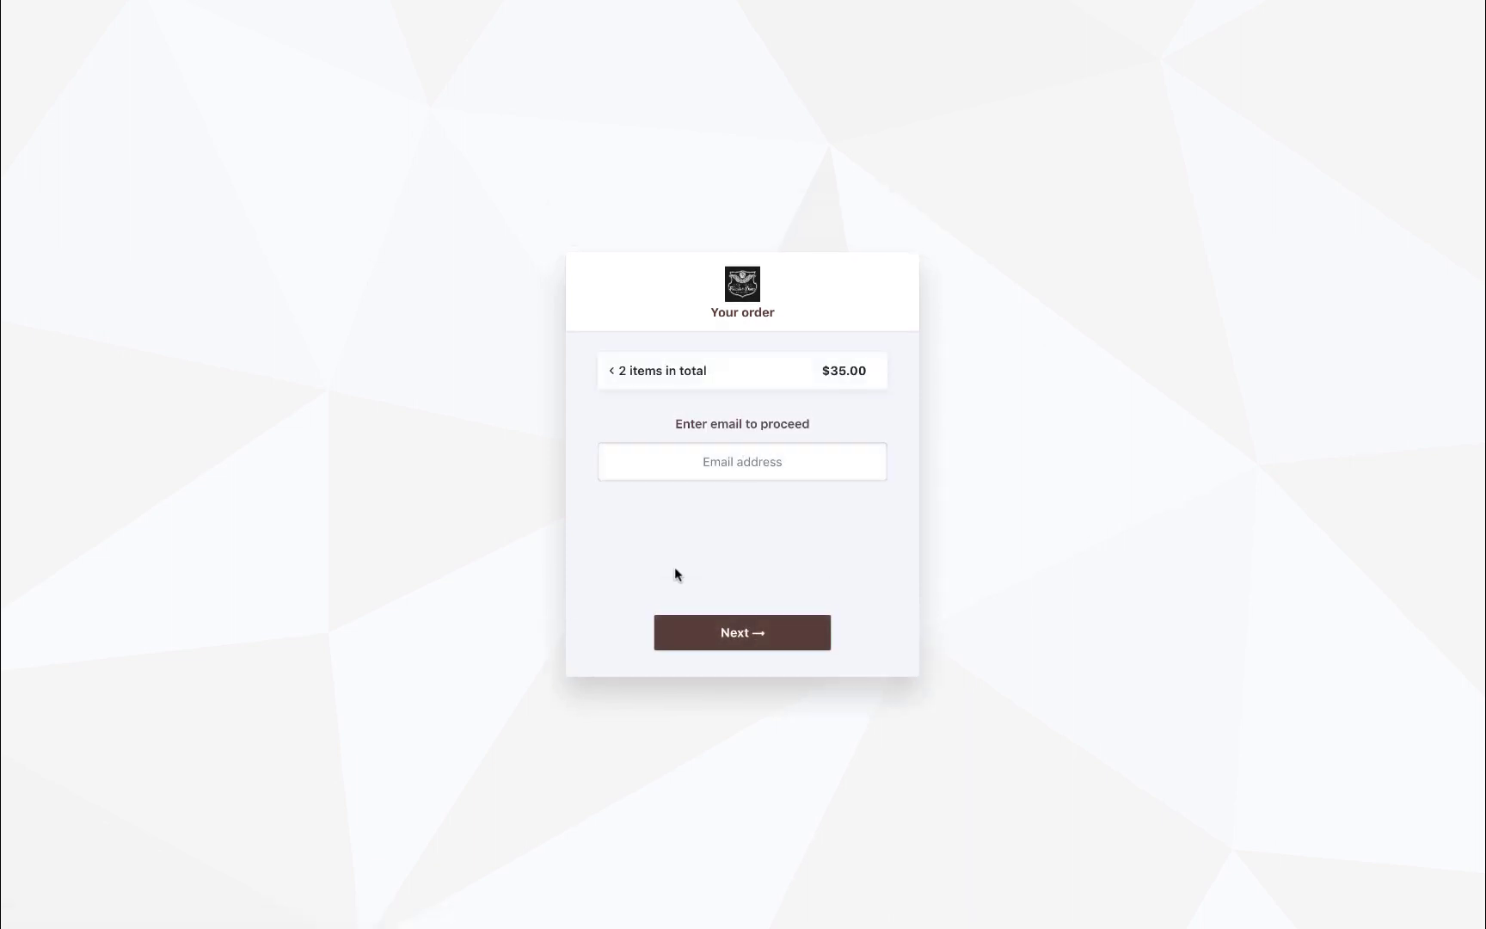
pyautogui.write('johndoe@chargebee.com')
pyautogui.click(744, 643)
pyautogui.write('John')
pyautogui.press('Tab')
pyautogui.write('Doe')
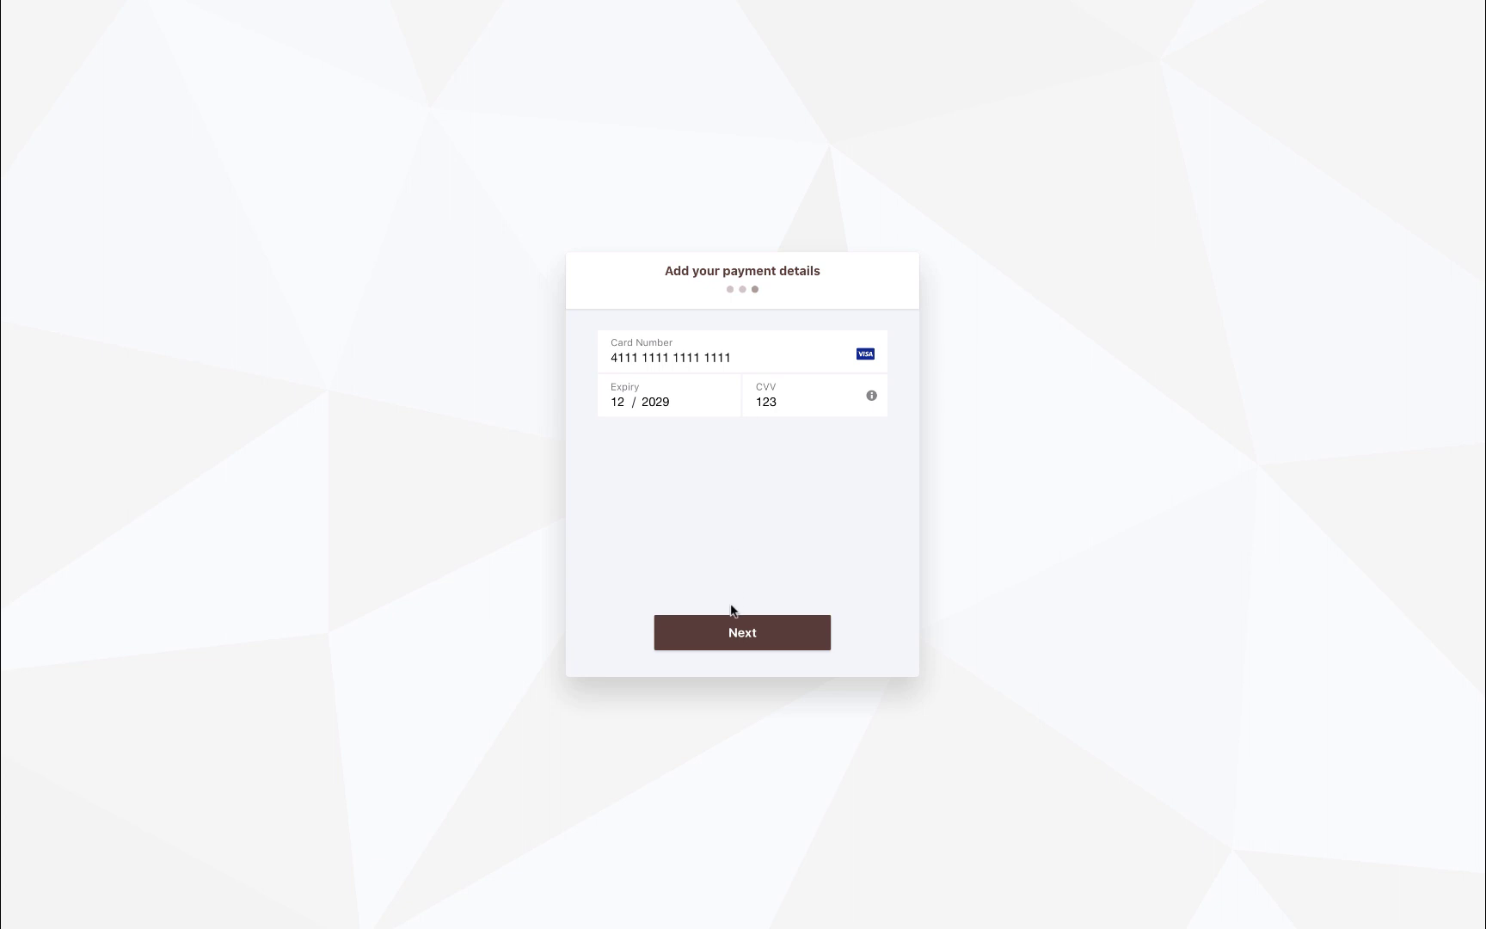
pyautogui.click(728, 632)
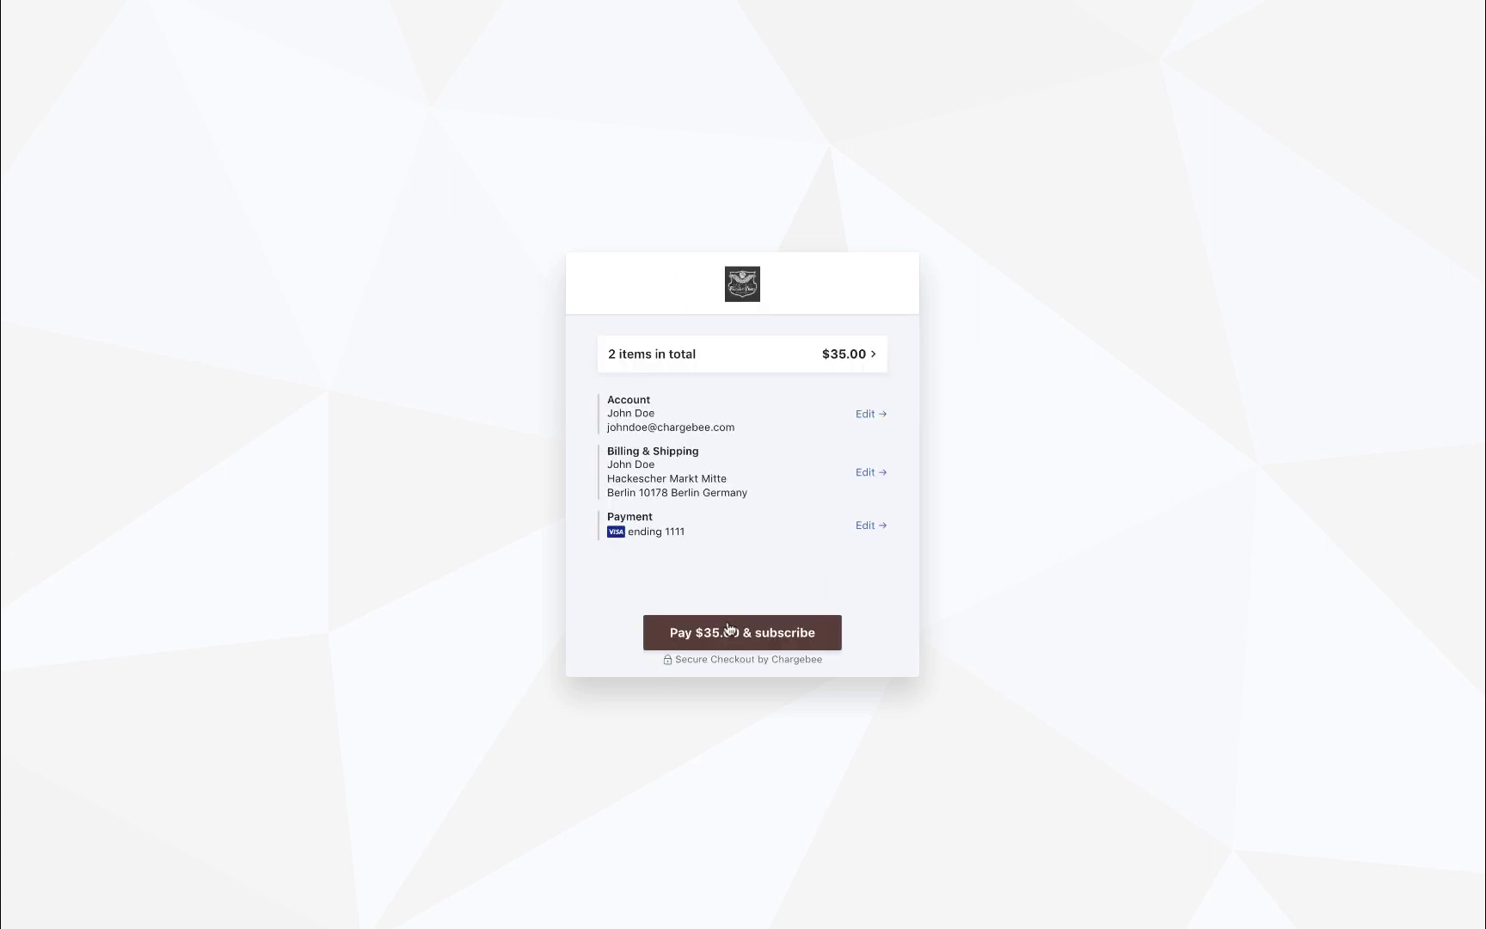
# - Pay and subscribe to submit the $35.00 test payment
pyautogui.click(728, 632)
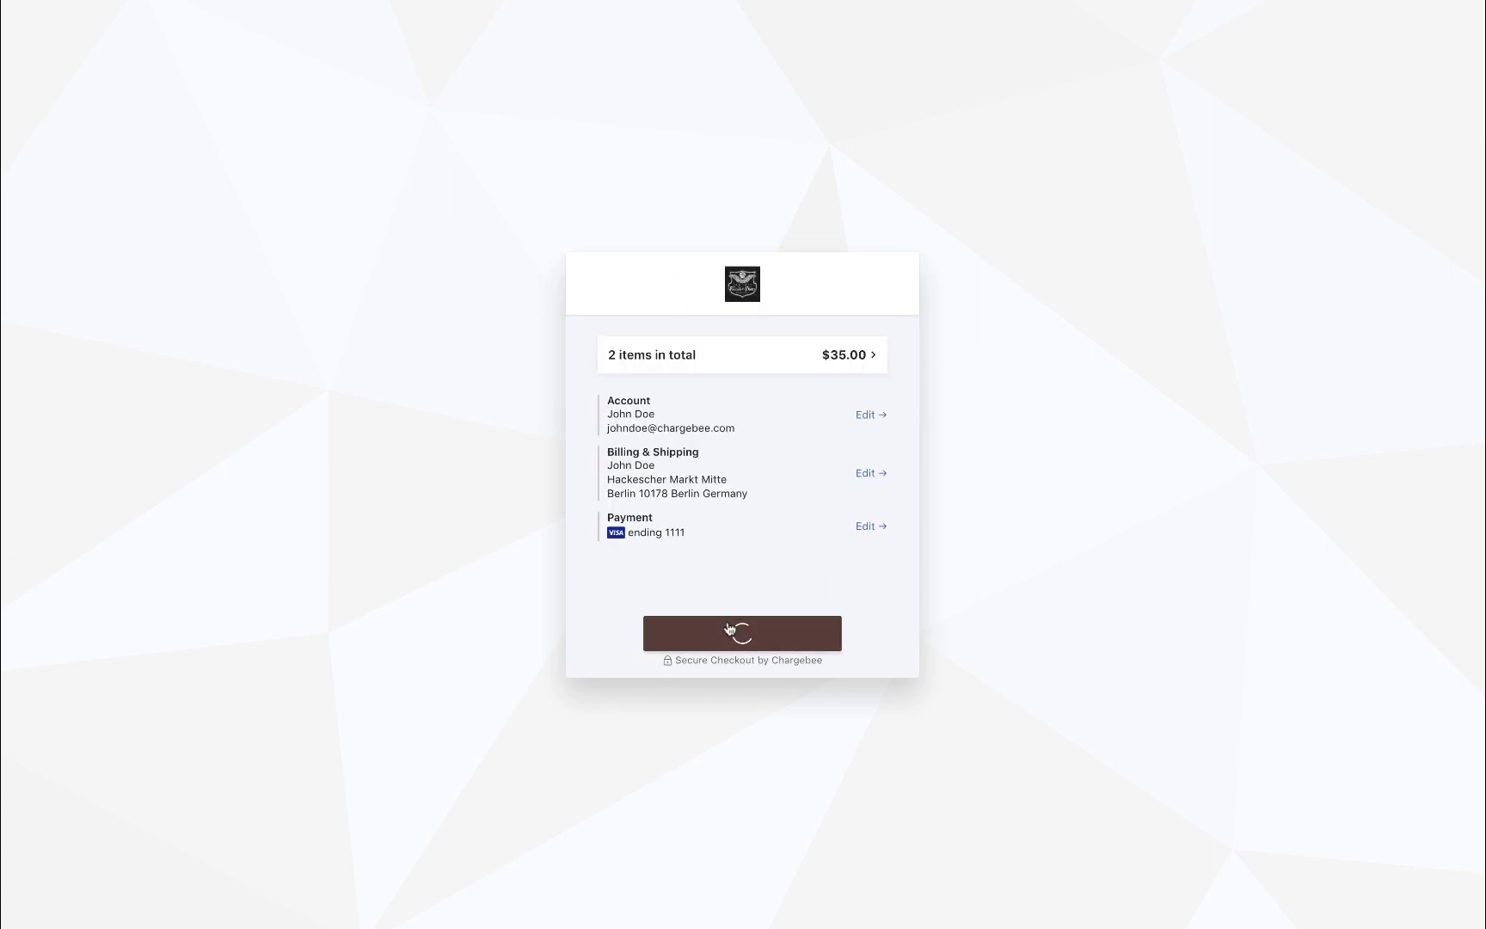